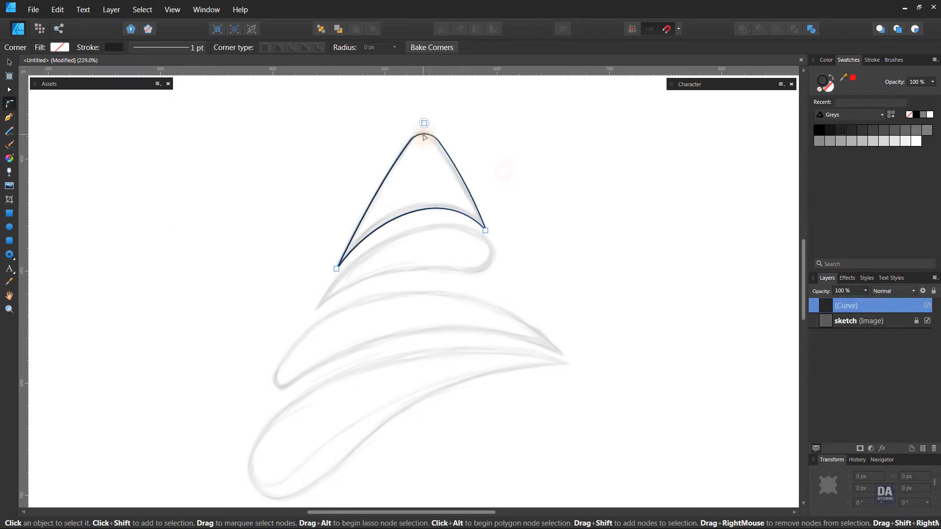
Trace the second tree tier with the Pen tool, drawing its upper edge and rounded right end over the sketch.
key("p")
left_click(317, 307)
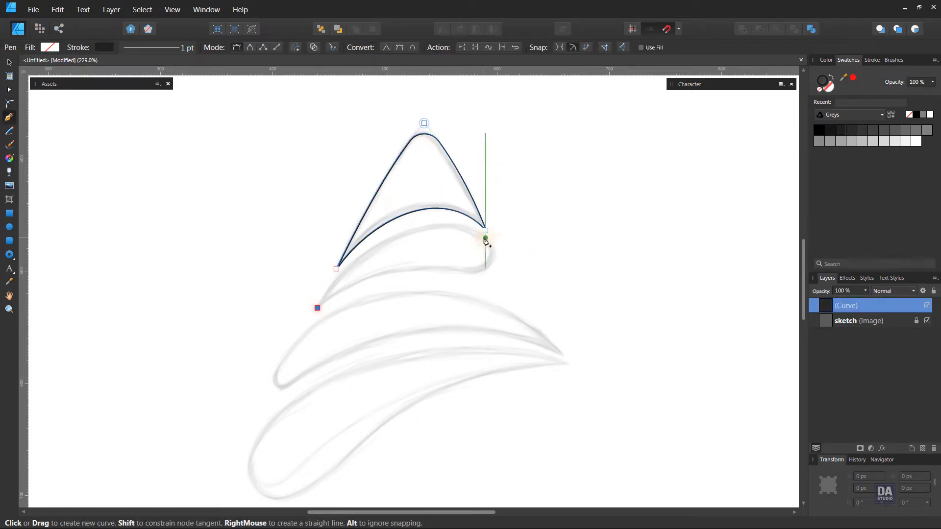
left_click_drag(485, 239, 594, 282)
left_click(486, 240)
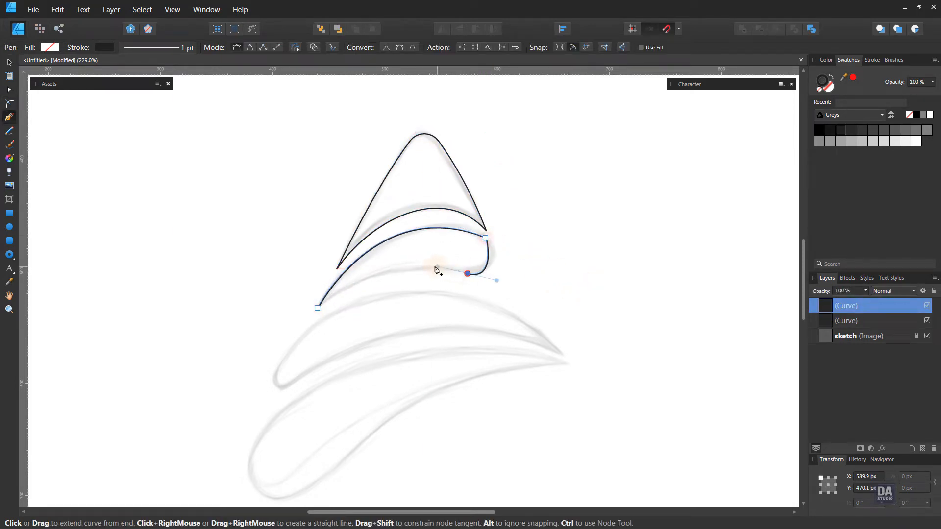
left_click_drag(493, 254, 496, 242)
left_click_drag(514, 275, 504, 274)
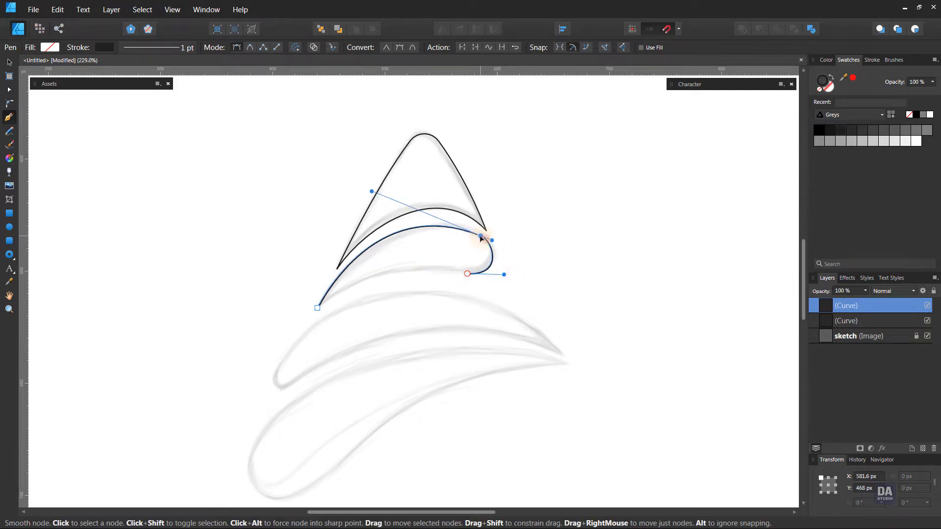
Adjust the nodes and handles of the second tier's upper edge and rounded end to follow the sketch.
left_click_drag(480, 236, 482, 236)
left_click_drag(493, 240, 504, 242)
left_click_drag(367, 207, 391, 199)
left_click(326, 290)
left_click_drag(327, 289, 329, 285)
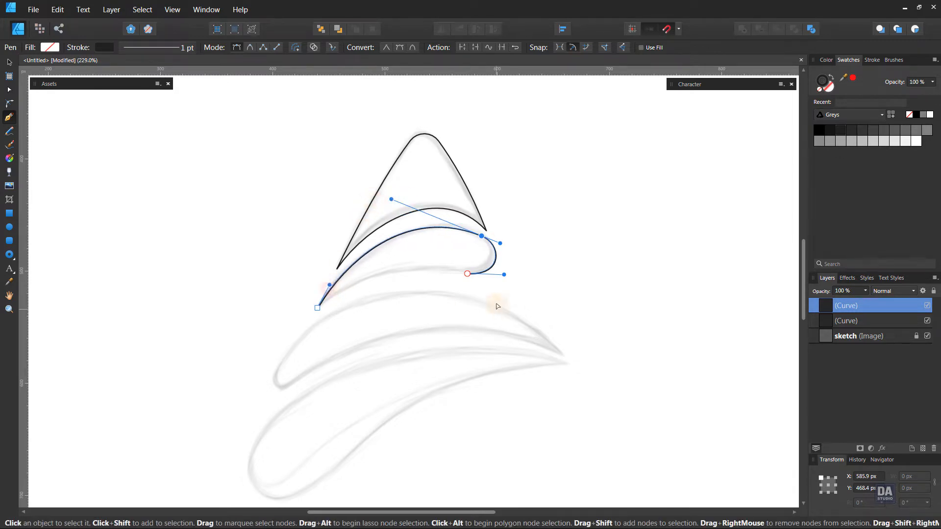
left_click_drag(469, 278, 500, 278)
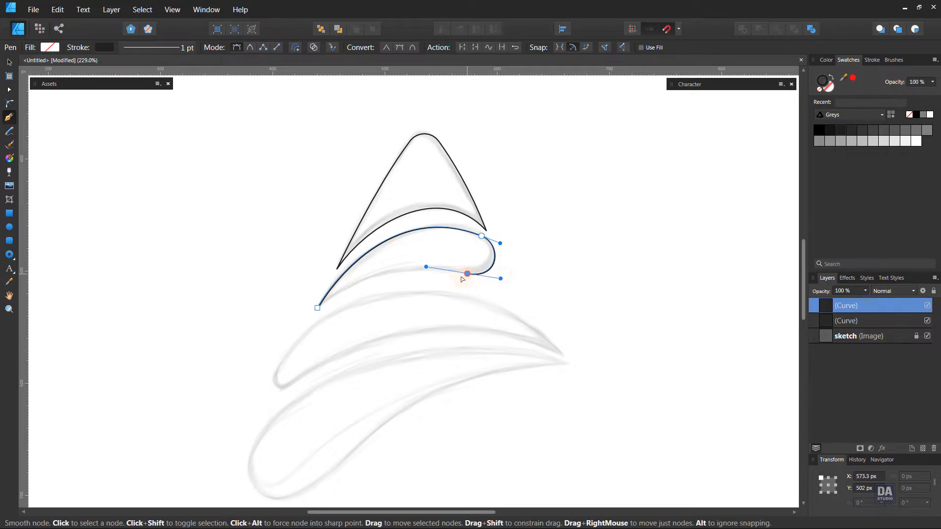
Close the second tier at its pointed left tip and bend its lower edge to match the sketch.
left_click(319, 309)
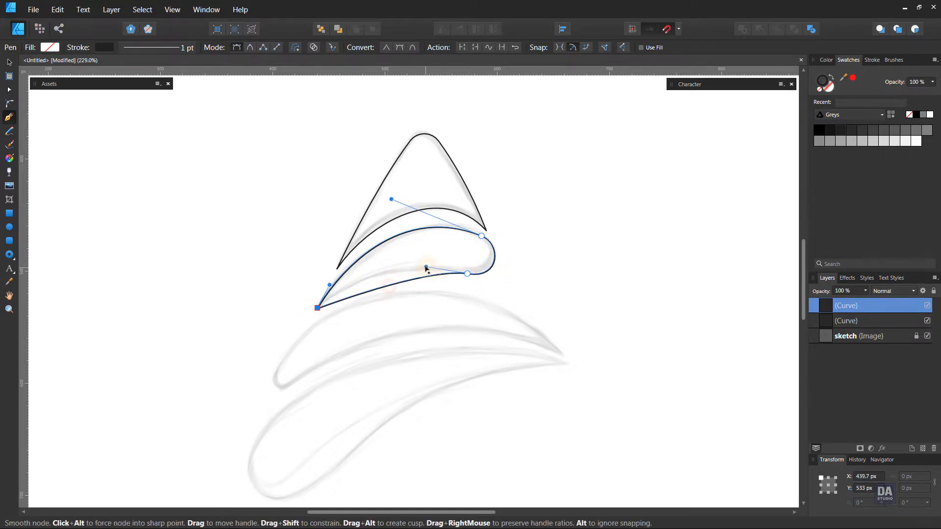
left_click_drag(337, 295, 330, 297)
left_click_drag(387, 250, 383, 254)
left_click(518, 277, "ctrl")
left_click(491, 271, "ctrl")
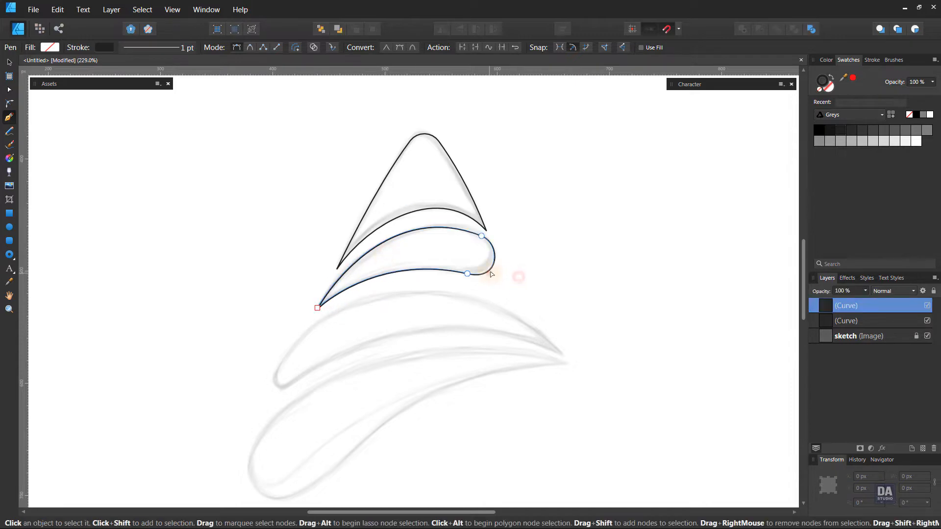
Fine-tune the handles of the second tier's two right-end nodes, then deselect the curve.
left_click(482, 236, "ctrl")
left_click_drag(501, 243, 497, 243)
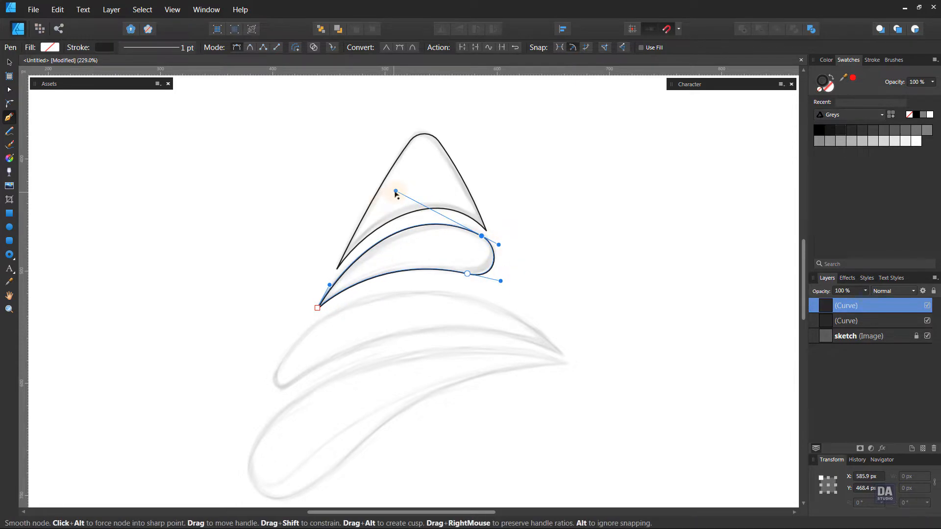
left_click_drag(501, 281, 500, 284)
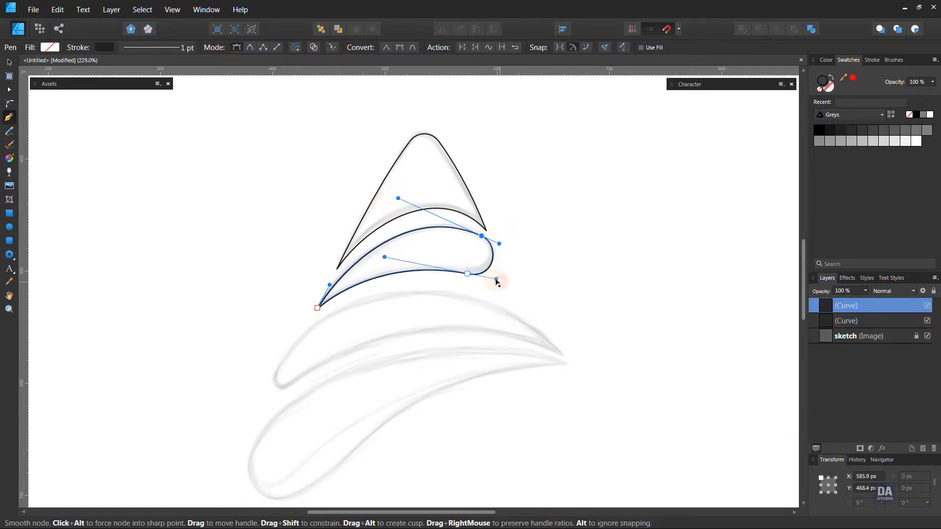
left_click(467, 274, "ctrl")
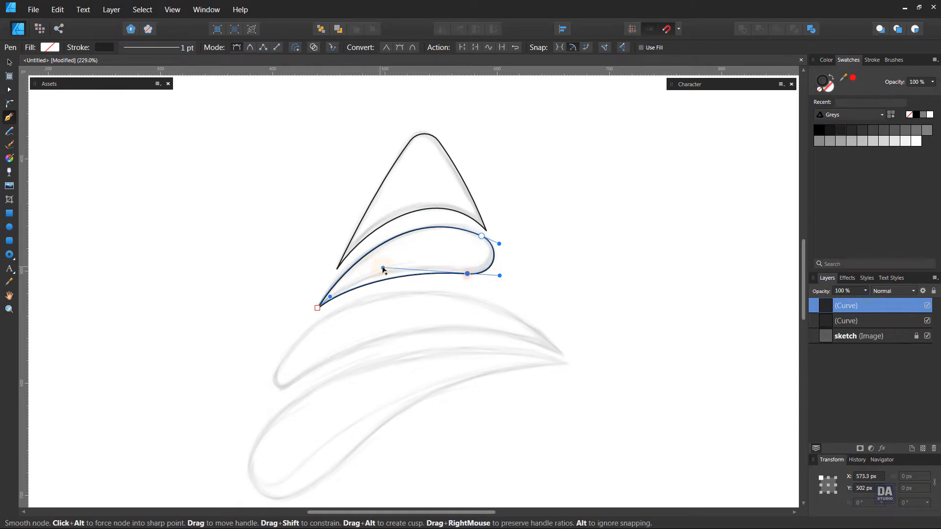
left_click(539, 305, "ctrl")
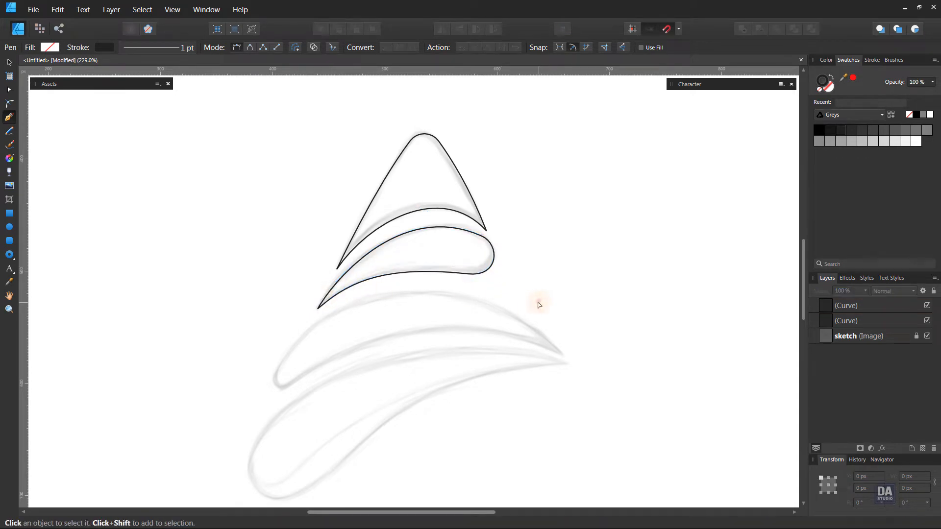
Refine the upper-right node and its handles on the second tier for a smoother, rounder end.
left_click_drag(474, 308, 470, 278)
mouse_move(476, 198)
left_mouse_down()
mouse_move(526, 197)
mouse_move(470, 211)
left_mouse_up()
left_click(489, 219, "ctrl")
left_click_drag(515, 231, 533, 231)
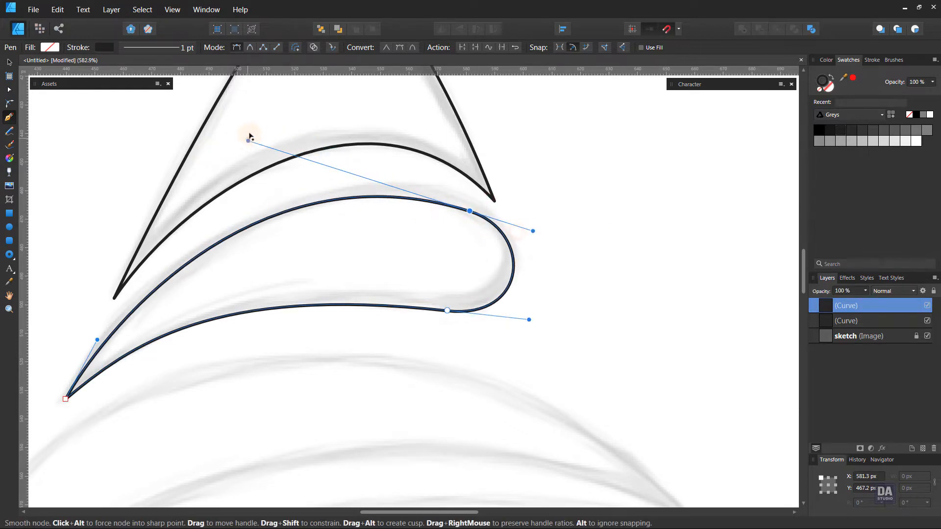
left_click_drag(248, 140, 250, 139)
left_click(567, 308, "ctrl")
Draw the third tier's upper edge from its left end to the pointed right tip, arching it along the sketch.
left_click_drag(431, 360, 471, 248)
left_click_drag(548, 282, 456, 299)
left_click_drag(451, 349, 441, 282)
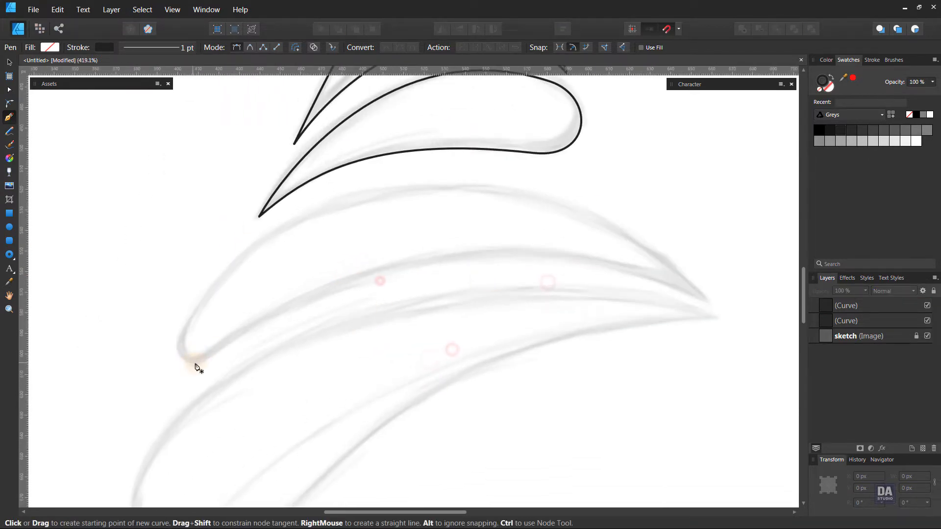
left_click(184, 330)
left_click(712, 302)
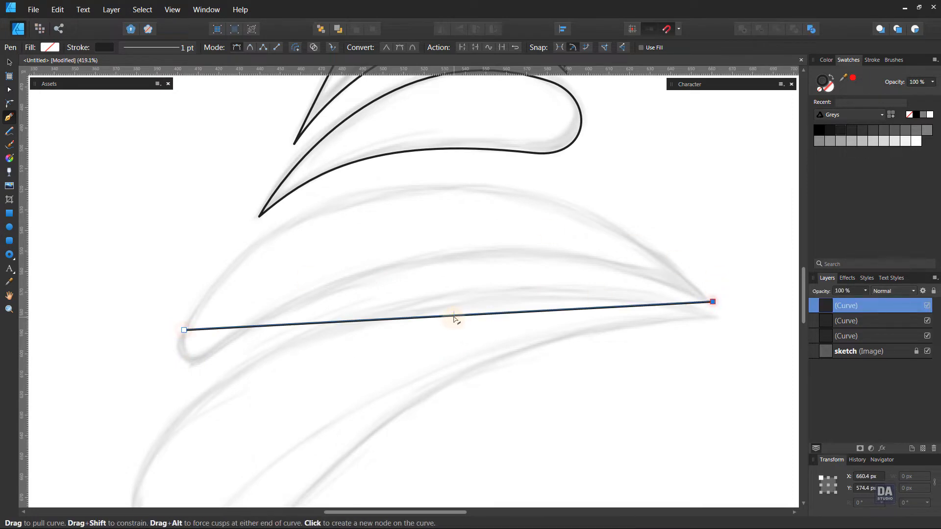
left_click_drag(456, 317, 443, 182)
left_click_drag(341, 141, 302, 133)
left_click_drag(518, 131, 549, 142)
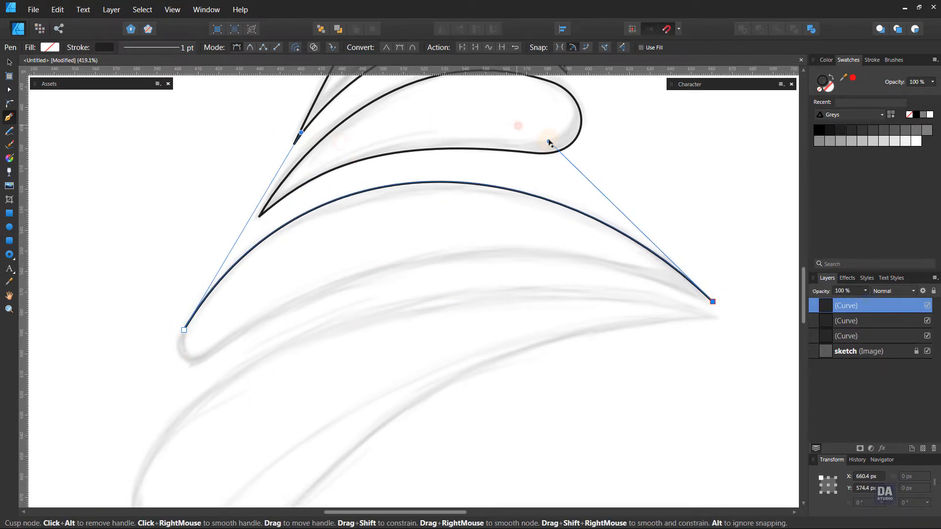
Draw the third tier's curved lower edge and close the shape with a rounded left end.
left_click(215, 351)
left_click_drag(454, 329, 454, 260)
left_click_drag(543, 225, 539, 221)
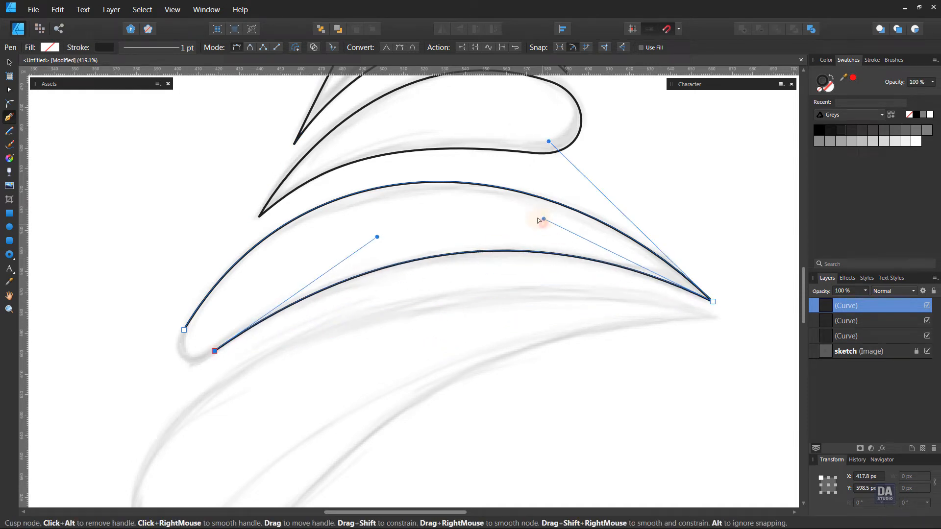
left_click_drag(377, 237, 367, 247)
left_click_drag(214, 351, 184, 372)
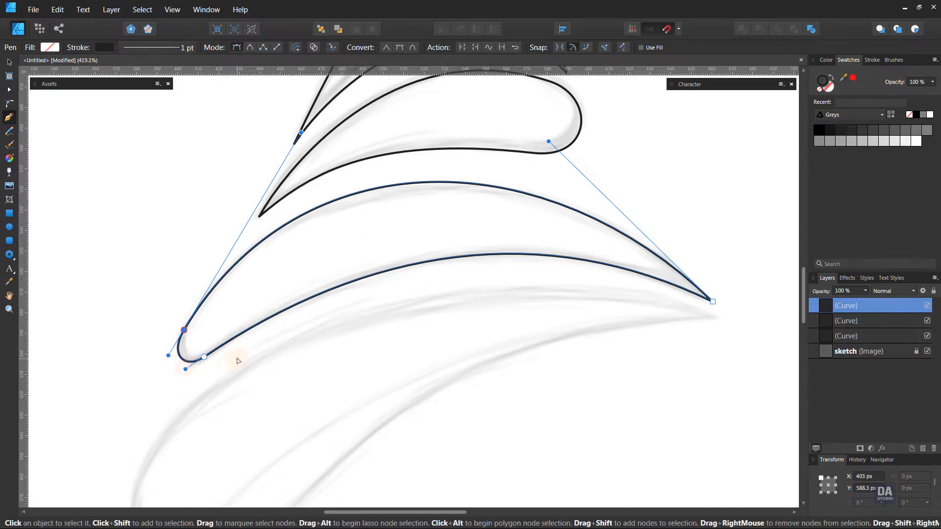
left_click(237, 359, "ctrl")
Draw the bottom tier's upper edge from its left side to the pointed right tip, curving it along the sketch.
left_click_drag(322, 337, 202, 307)
left_click_drag(387, 377, 382, 319)
left_click_drag(322, 383, 312, 348)
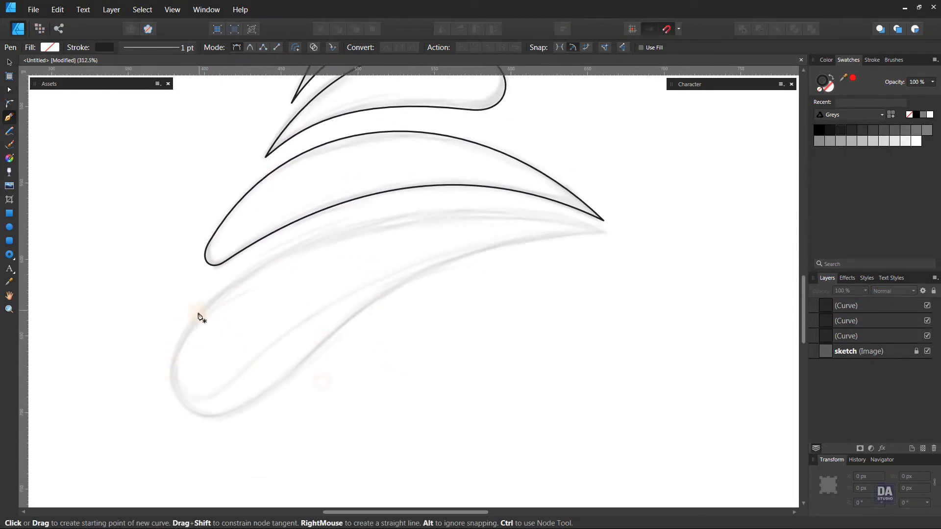
left_click(187, 335)
left_click(609, 231)
mouse_move(350, 295)
left_mouse_down()
mouse_move(342, 244)
mouse_move(299, 198)
left_mouse_up()
left_click_drag(459, 203, 467, 188)
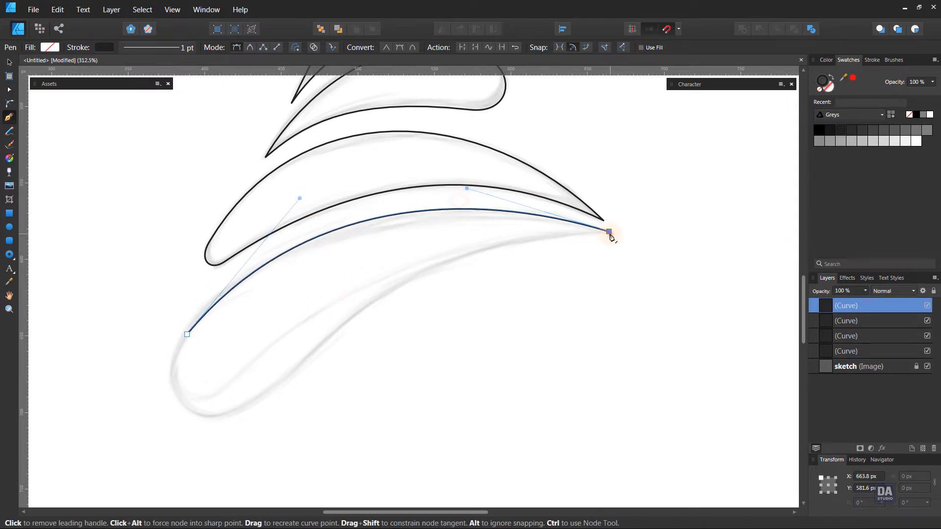
Add the right part of the bottom tier's lower edge and adjust its end node and handles to the sketch.
left_click(306, 360)
left_click_drag(392, 326, 389, 294)
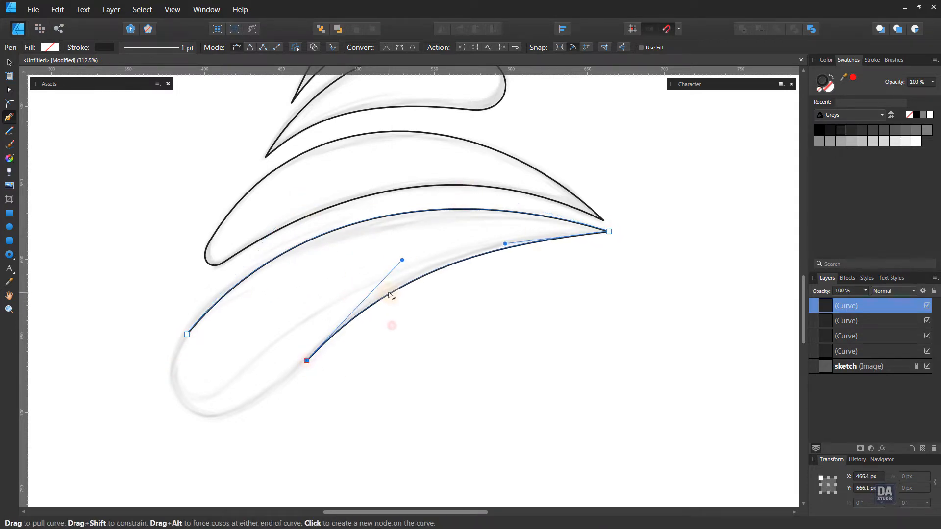
left_click_drag(503, 242, 501, 236)
left_click_drag(306, 360, 329, 338)
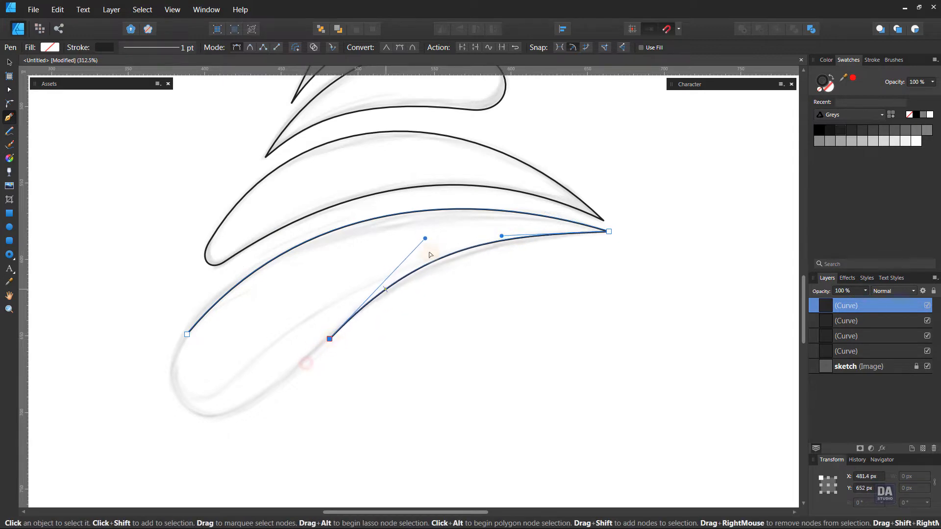
left_click_drag(424, 241, 428, 249)
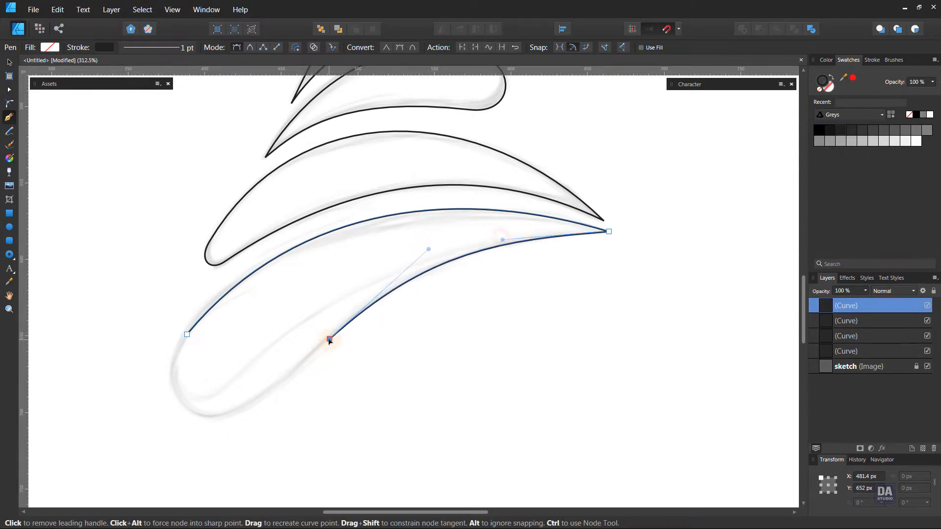
Continue the bottom tier's lower edge around the base and close the shape with a rounded left end.
left_click_drag(210, 395, 232, 434)
left_click_drag(286, 376, 286, 379)
left_click_drag(232, 434, 228, 440)
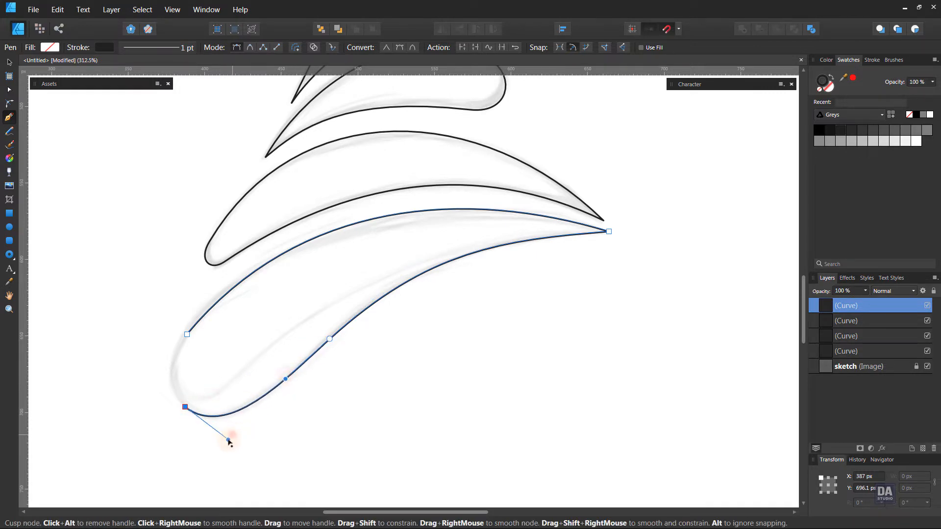
left_click(187, 334)
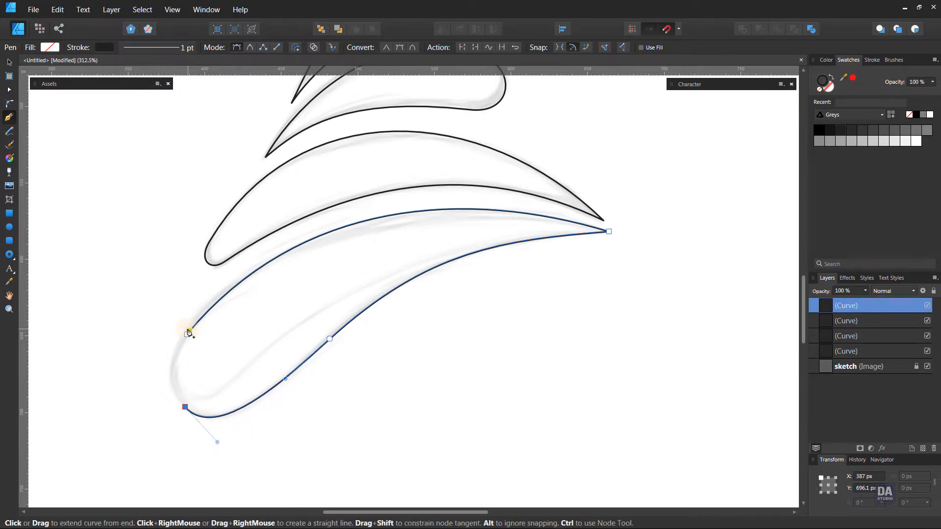
left_click_drag(171, 374, 170, 381)
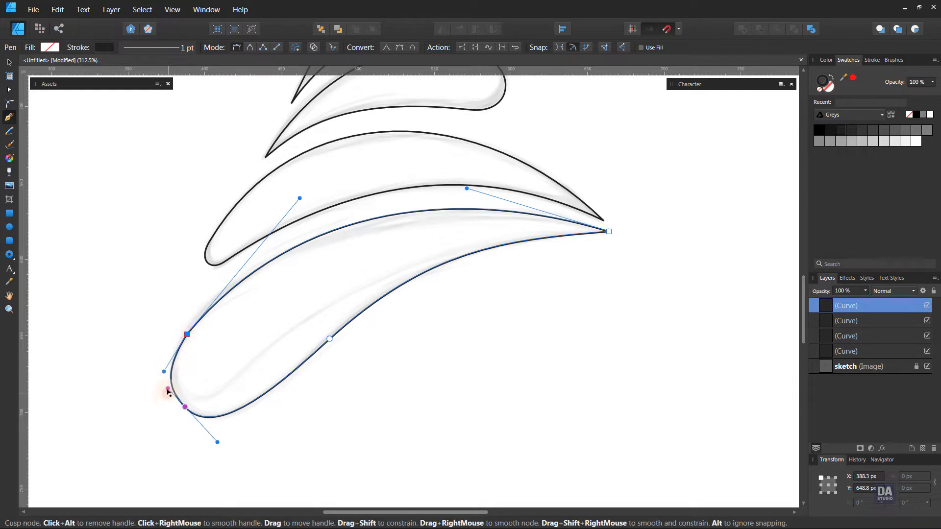
Smooth the bottom tier's left-end nodes and handles, then deselect the curve.
left_click(164, 372)
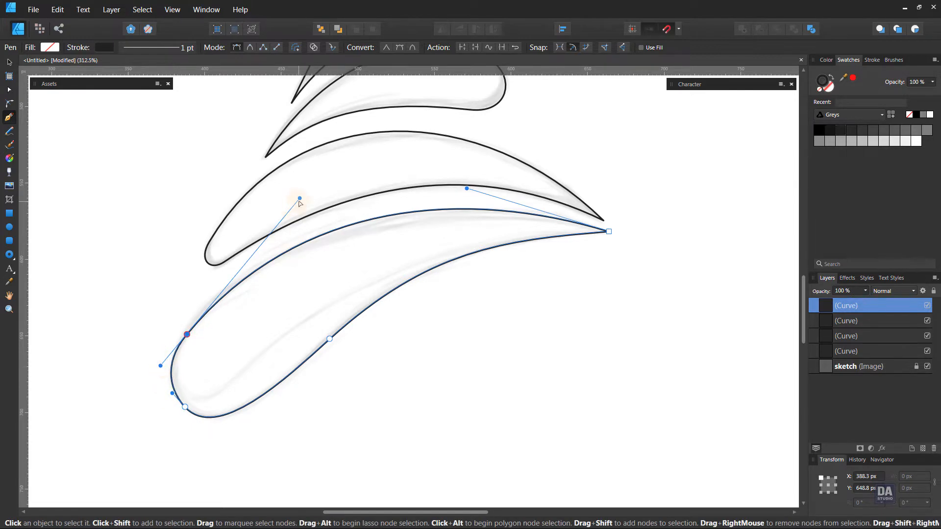
left_click_drag(299, 198, 292, 206)
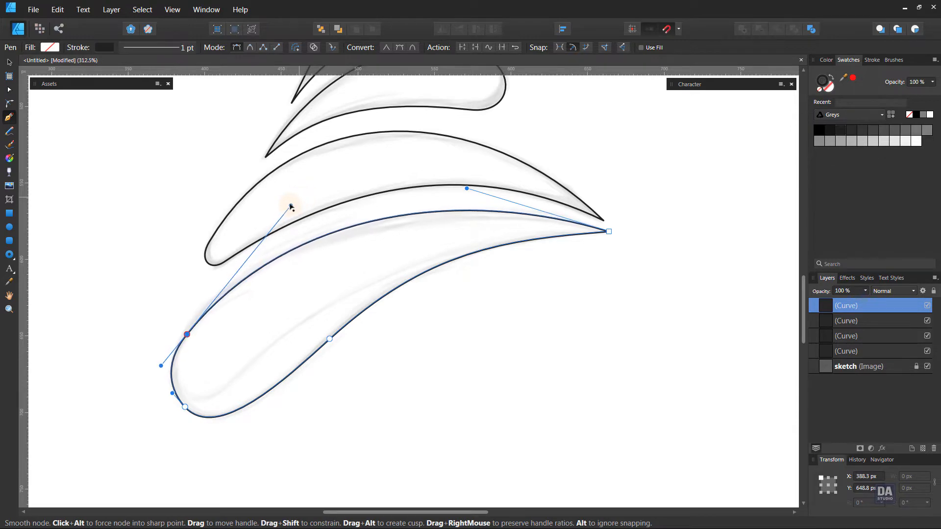
left_click(185, 407)
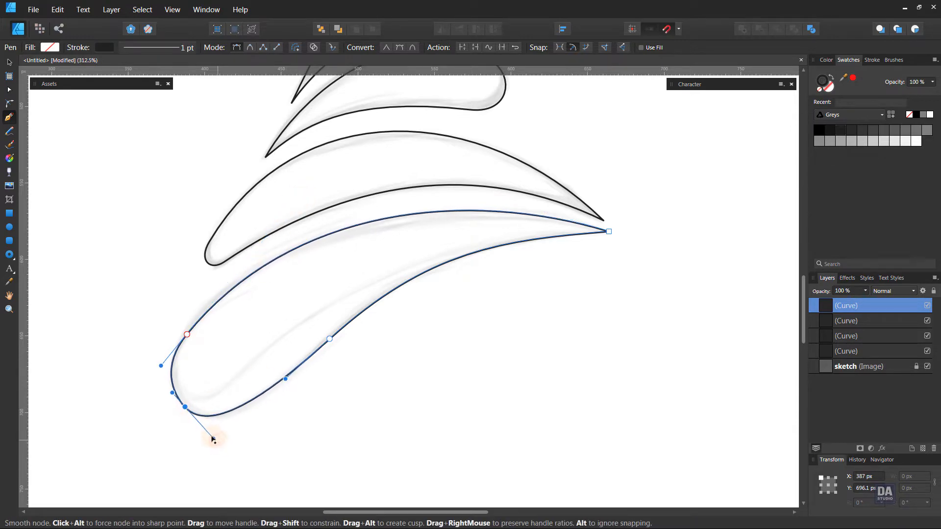
left_click(281, 424)
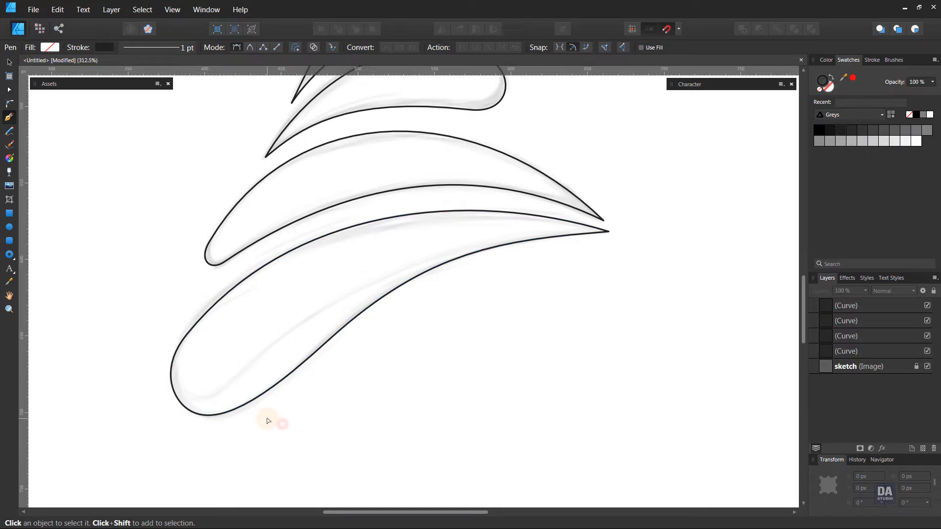
Fill the cone-shaped top tier with the orange-to-yellow gradient swatch from the Custom Palette.
key("ctrl+0")
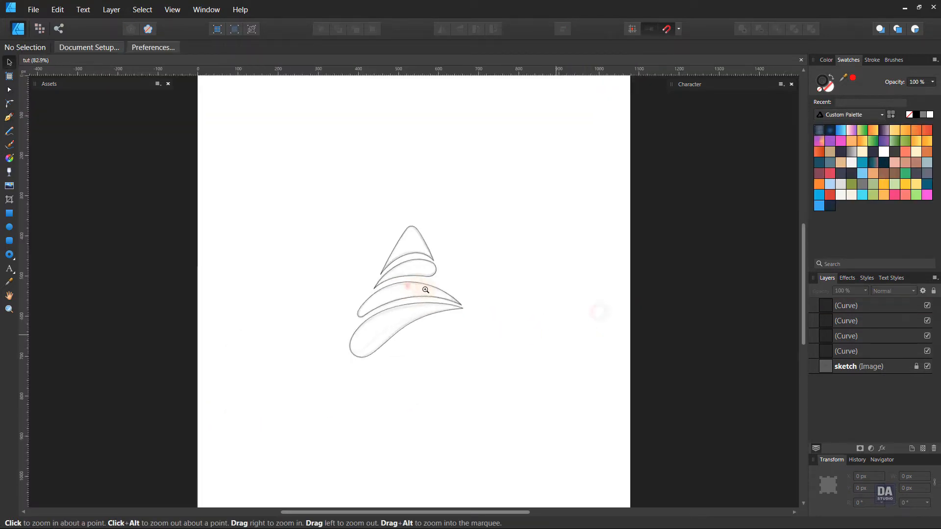
left_click_drag(426, 289, 571, 314)
left_click_drag(559, 324, 550, 321)
left_click_drag(402, 282, 425, 282)
key("v")
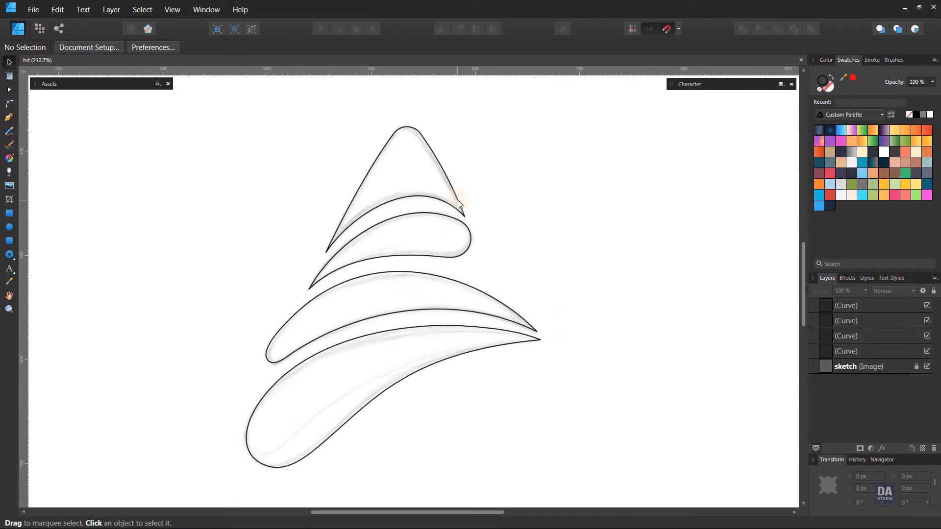
left_click(459, 201)
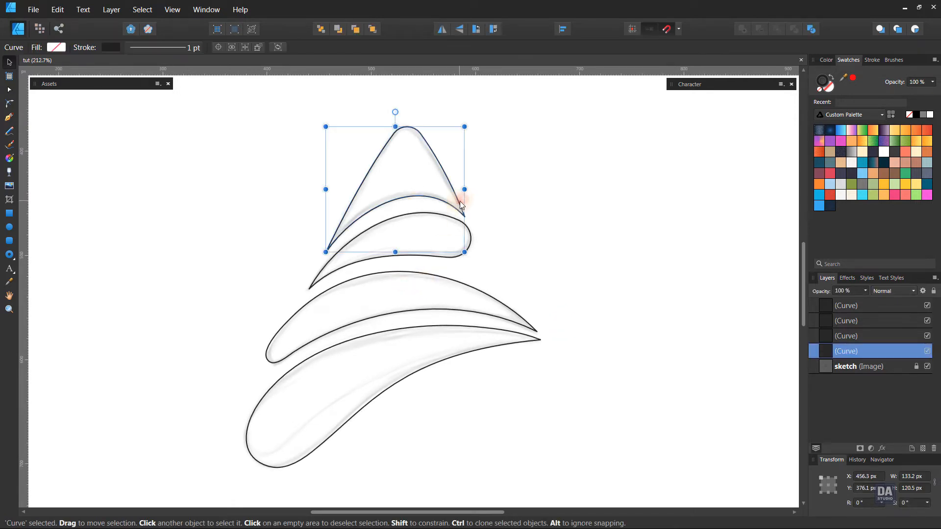
left_click(876, 132)
key("ctrl+z")
left_click_drag(871, 132, 451, 192)
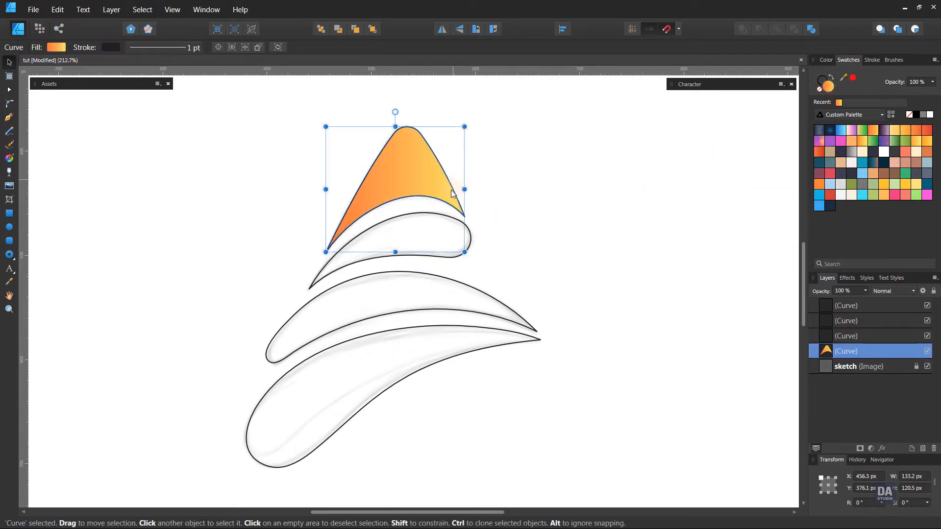
Fill the second tier with the yellow-to-green gradient and the third tier with the cream-pink-purple gradient.
left_click(452, 219)
left_click_drag(862, 130, 431, 235)
left_click(487, 296)
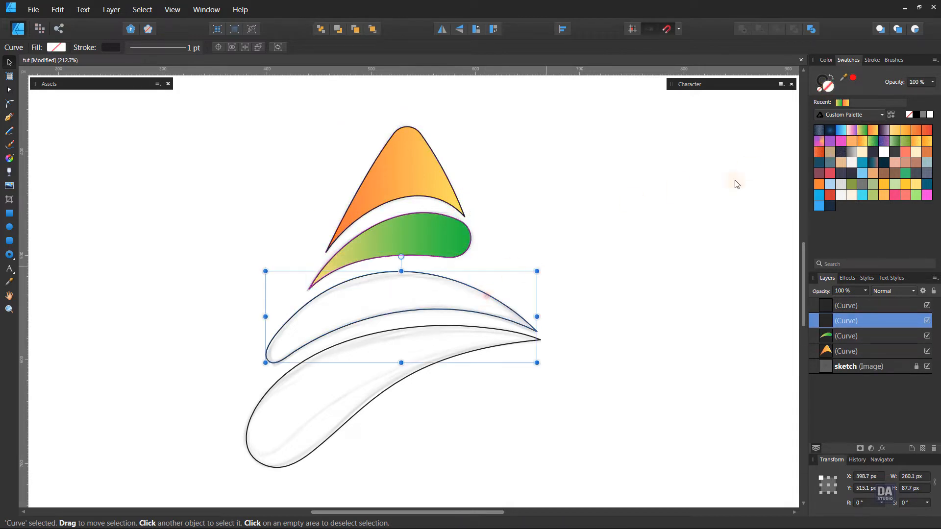
left_click_drag(851, 129, 505, 323)
Fill the bottom tier with the blue-to-cyan gradient swatch and remove the stroke from all four tiers.
left_click(508, 338)
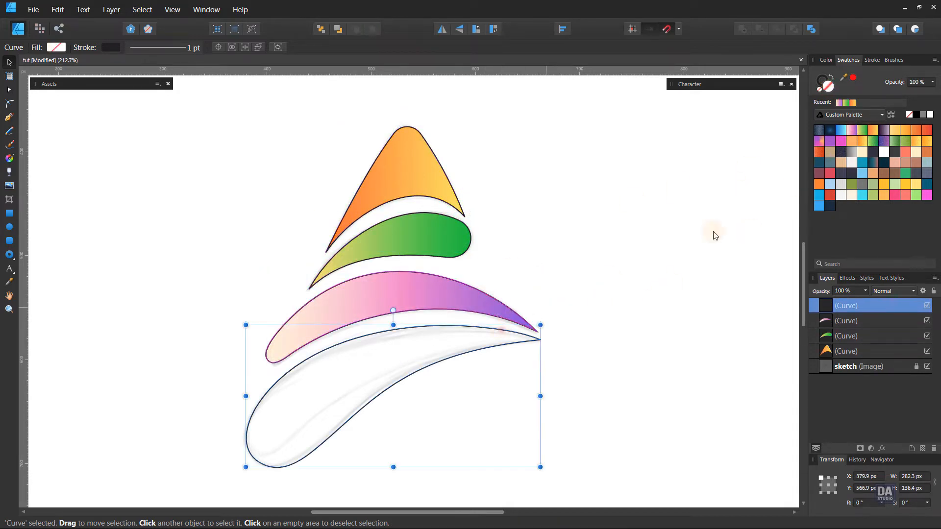
left_click(840, 132)
left_click(579, 246)
left_click_drag(556, 122, 191, 485)
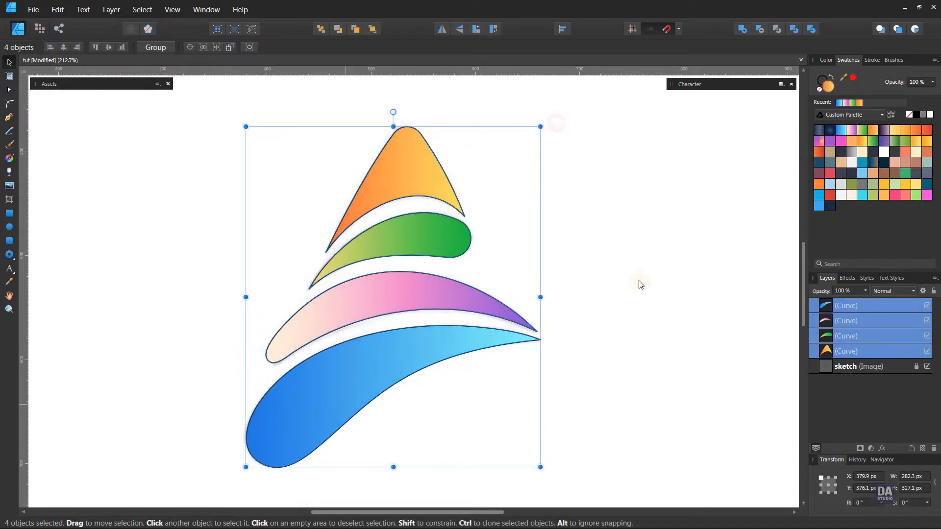
left_click(555, 181)
Angle the top tier's linear gradient diagonally, from orange at the lower-left tip to yellow near the upper-right edge.
left_click(407, 188)
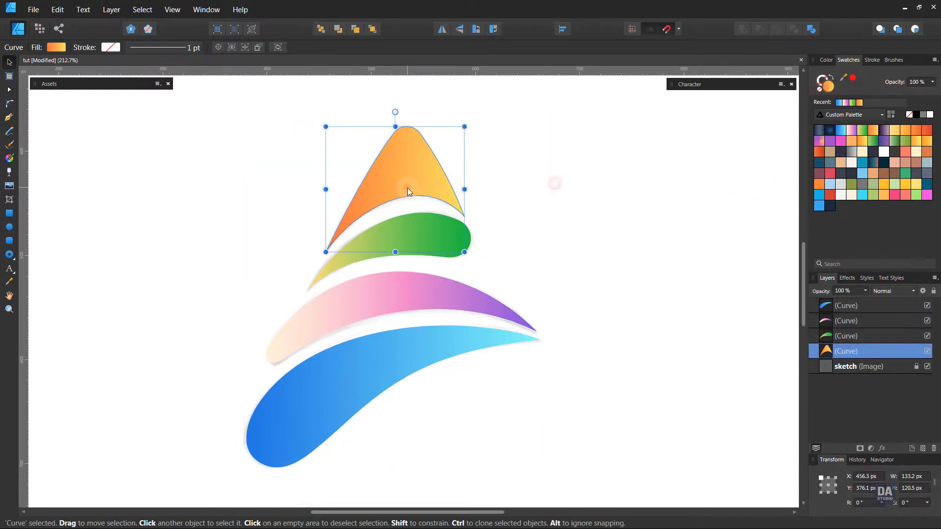
key("g")
left_click_drag(439, 152, 346, 220)
left_click_drag(339, 241, 435, 161)
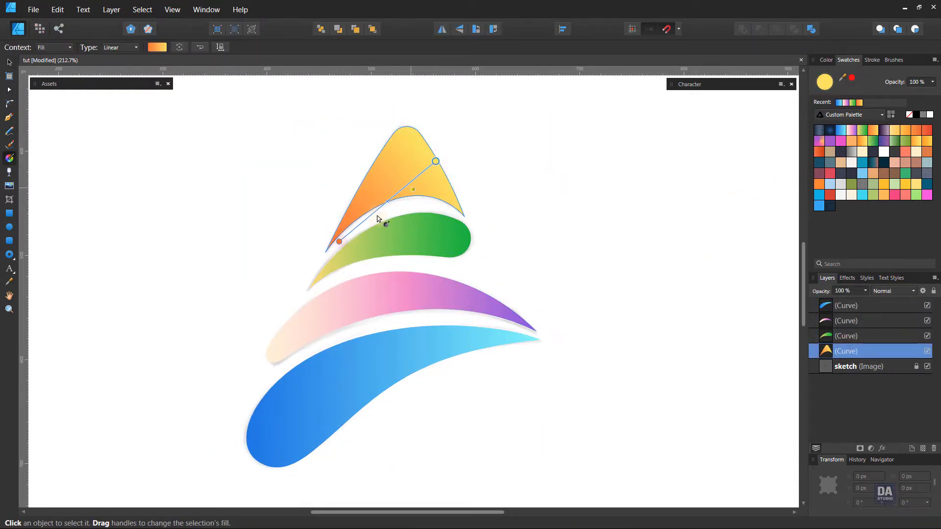
left_click_drag(388, 200, 385, 207)
Adjust the direction of the second and third tiers' linear gradients to follow the slant of each shape.
left_click(349, 271)
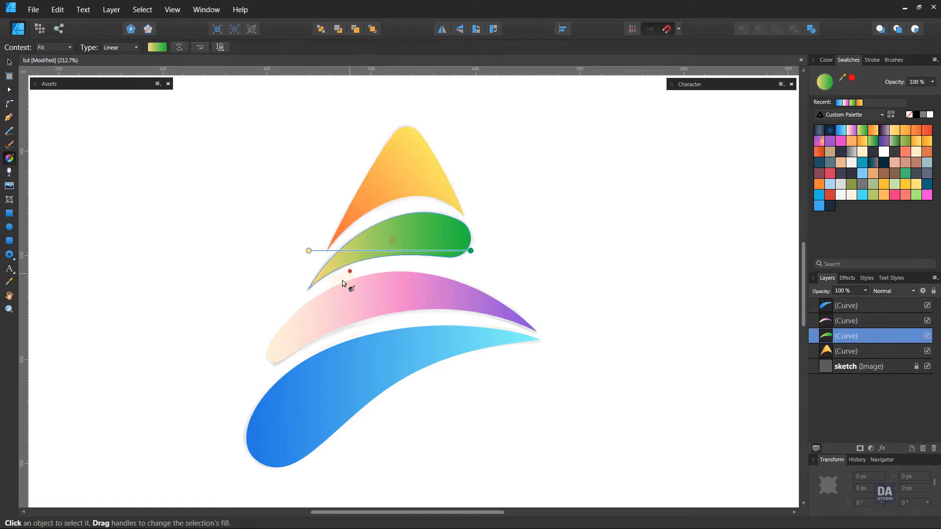
mouse_move(464, 235)
left_mouse_down()
mouse_move(300, 268)
mouse_move(471, 239)
left_mouse_up()
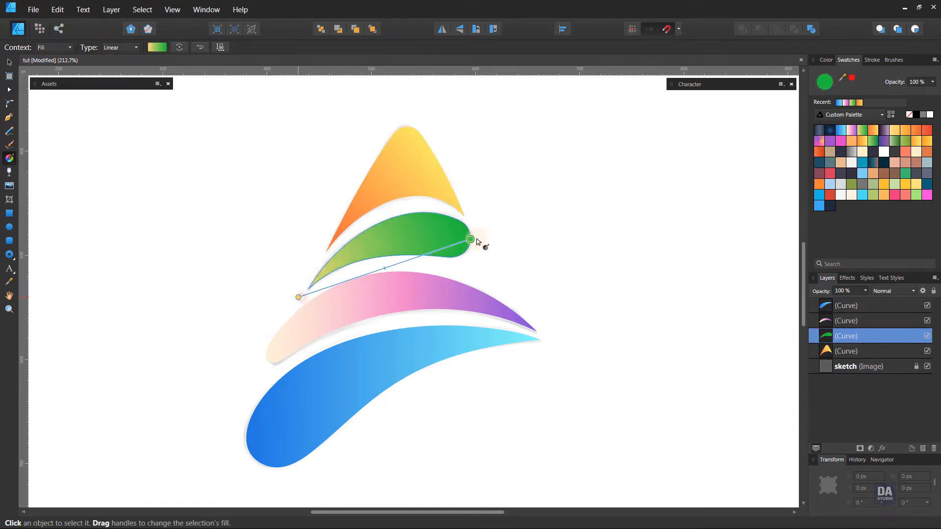
left_click(422, 308)
left_click_drag(265, 368, 246, 468)
Angle the bottom tier's linear gradient along its length, from blue at the rounded left end to cyan at the right tip.
left_click(385, 385)
key("v")
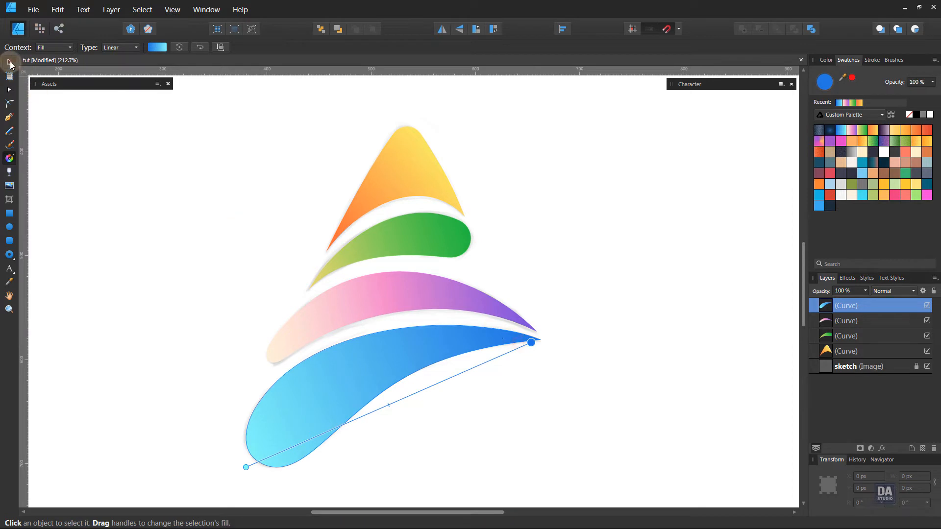
left_click(635, 249)
left_click(502, 339)
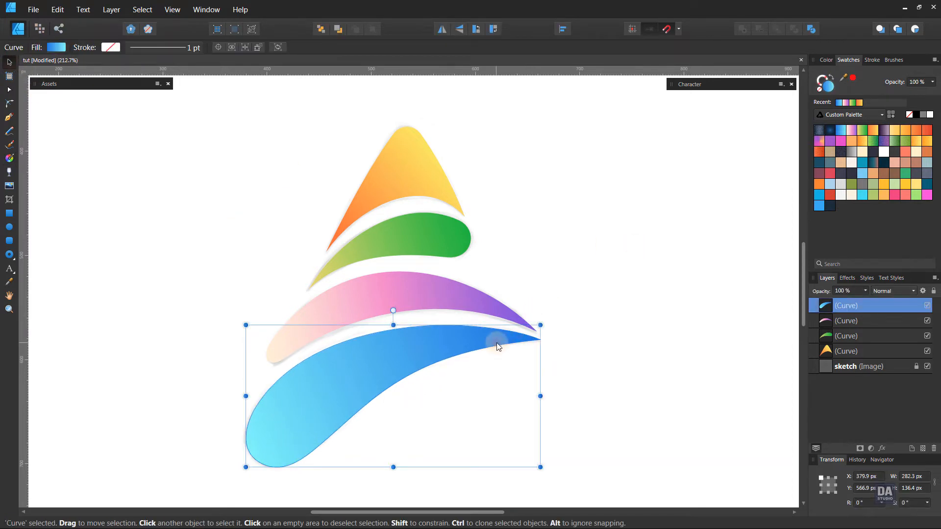
key("g")
left_click_drag(293, 434, 515, 368)
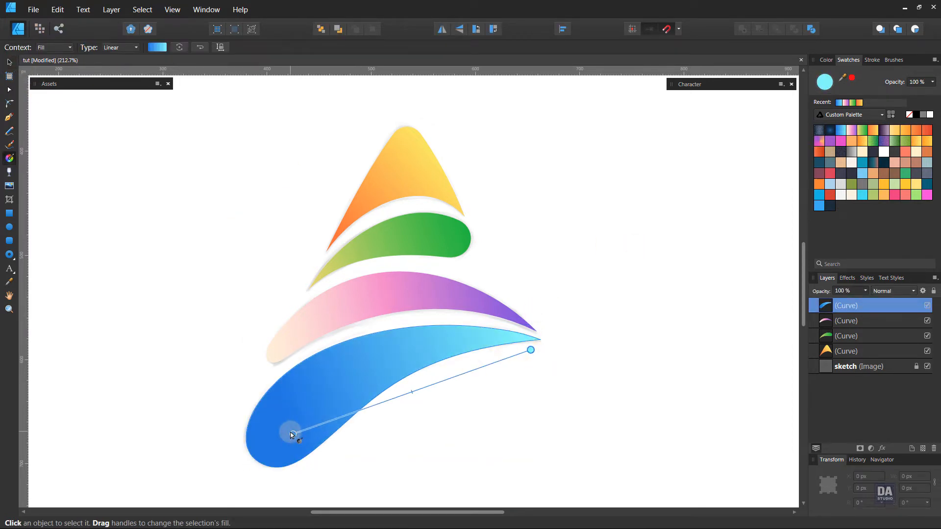
left_click_drag(292, 435, 265, 452)
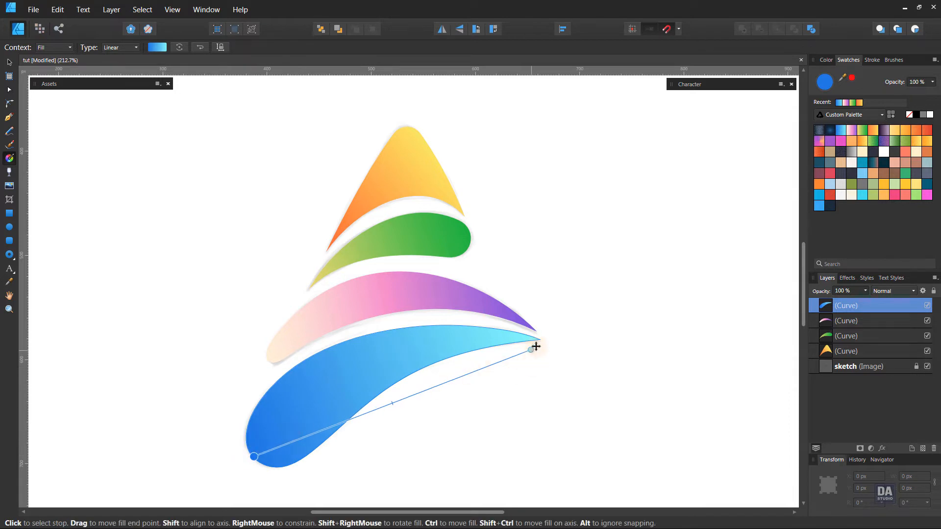
Hide the sketch image layer and deselect the artwork.
key("v")
left_click(927, 367)
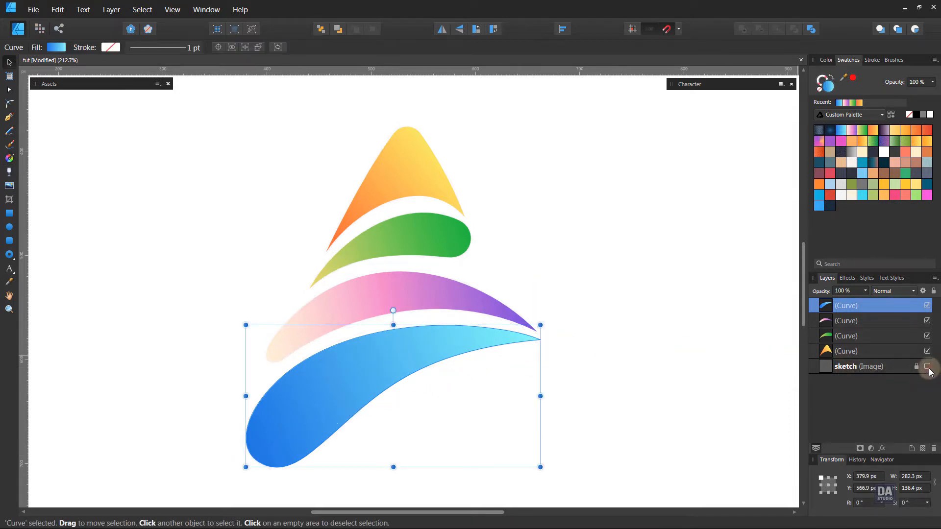
left_click(643, 354)
Duplicate the top tier, scale the copy to about 117 × 106 px and place it over the original cone.
left_click(449, 188)
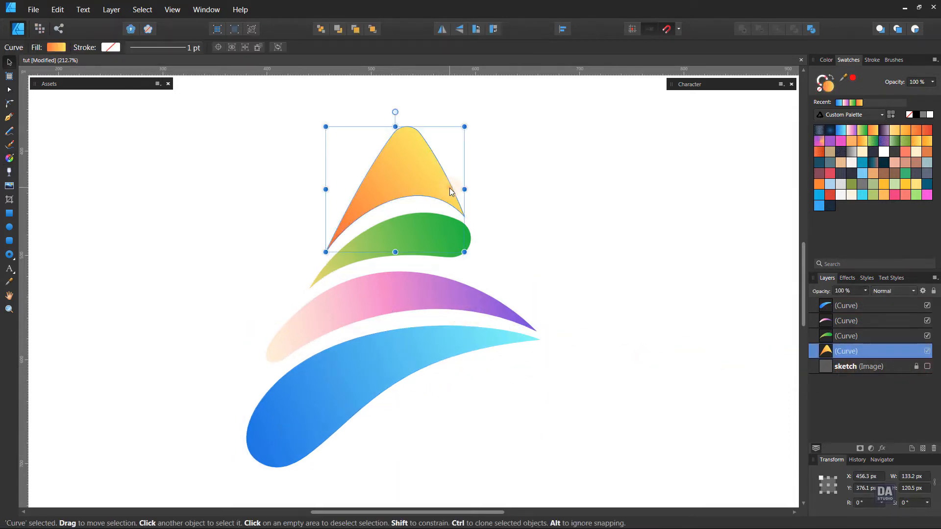
left_click_drag(437, 188, 530, 192)
key("ctrl+z")
left_click_drag(423, 185, 571, 184)
left_click_drag(615, 252, 597, 235)
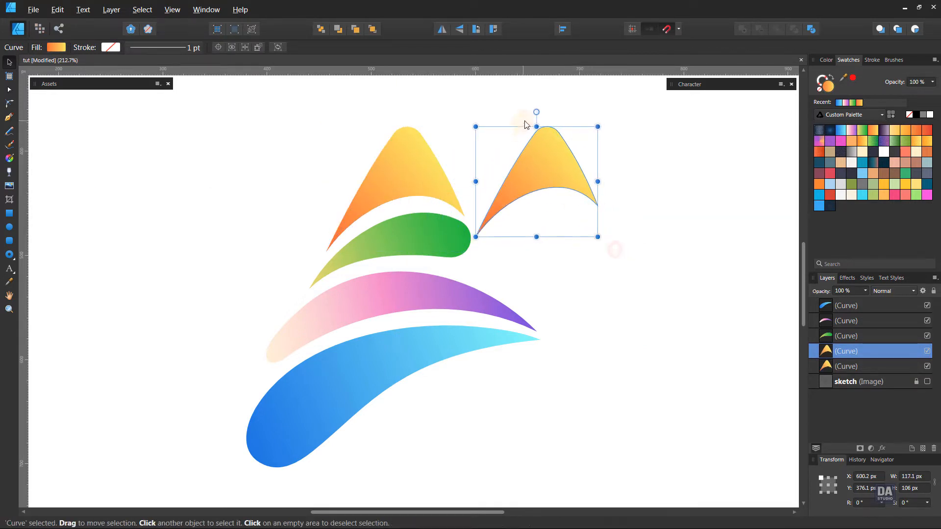
left_click_drag(554, 164, 411, 164)
Rotate the smaller cone copy to about 7.2° around its lower-left tip, position it and clip it inside the top tier.
key("ctrl+space")
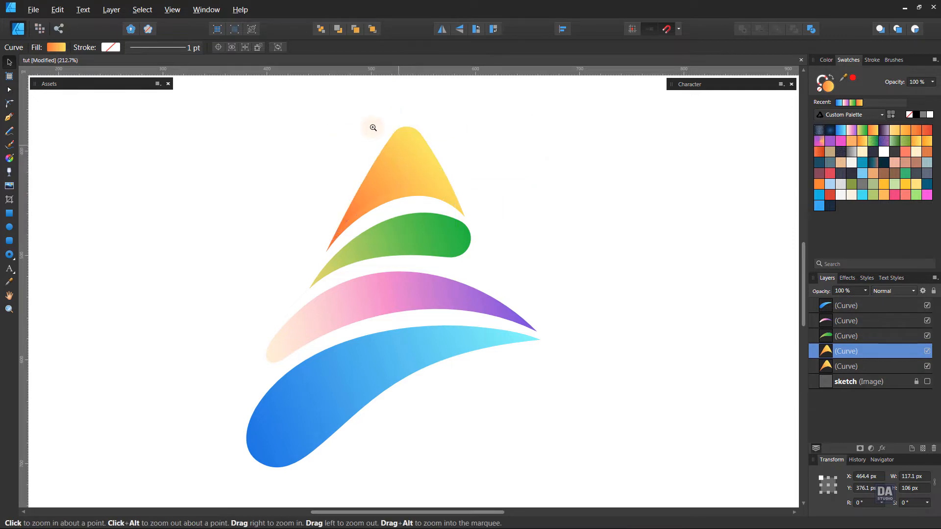
left_click_drag(371, 127, 455, 157)
left_click_drag(508, 236, 506, 235)
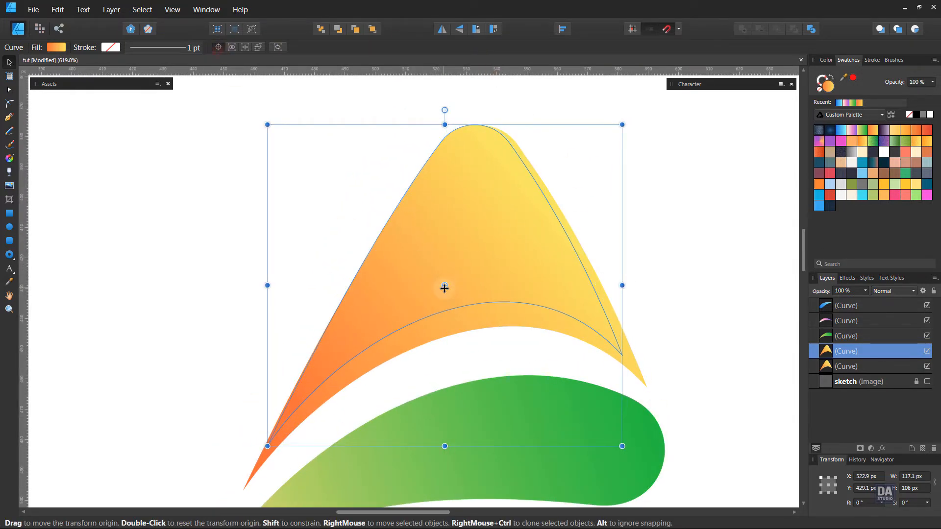
left_click_drag(626, 449, 631, 398)
left_click_drag(505, 245, 501, 222)
left_click_drag(607, 219, 481, 216)
left_click_drag(557, 187, 525, 270)
left_click_drag(509, 310, 514, 301)
left_click_drag(851, 371, 848, 354)
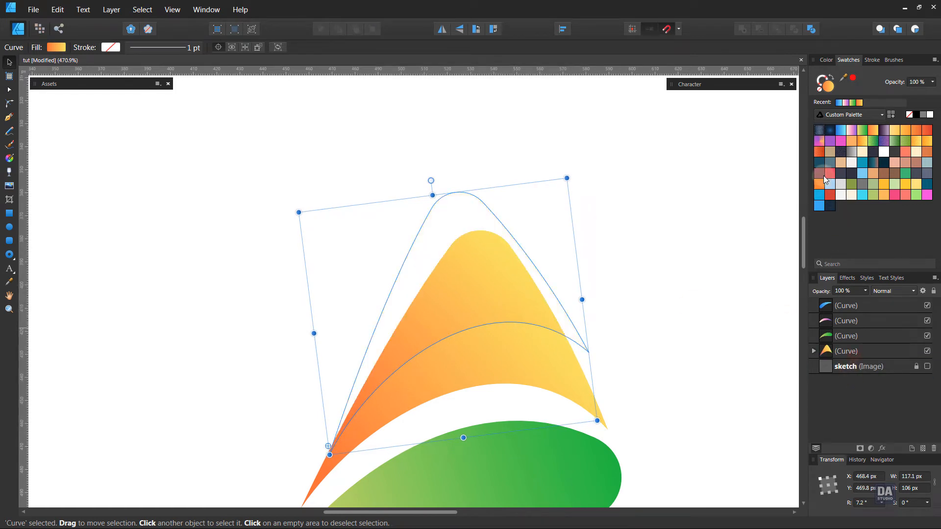
Fill the clipped cone copy with the white-to-transparent gradient from the Gradients palette, fading from the right towards the lower-left tip.
left_click(850, 115)
scroll(834, 140, "up", 2)
left_click(817, 151)
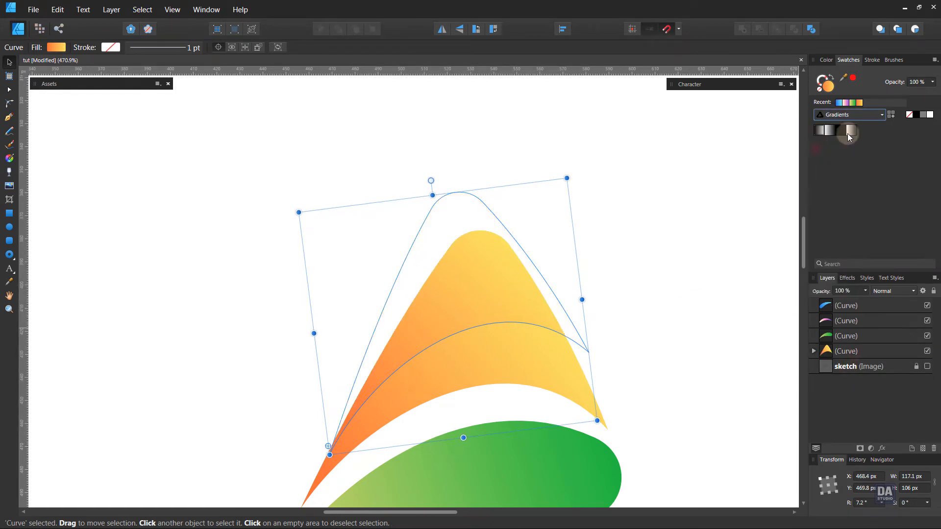
left_click(851, 131)
key("g")
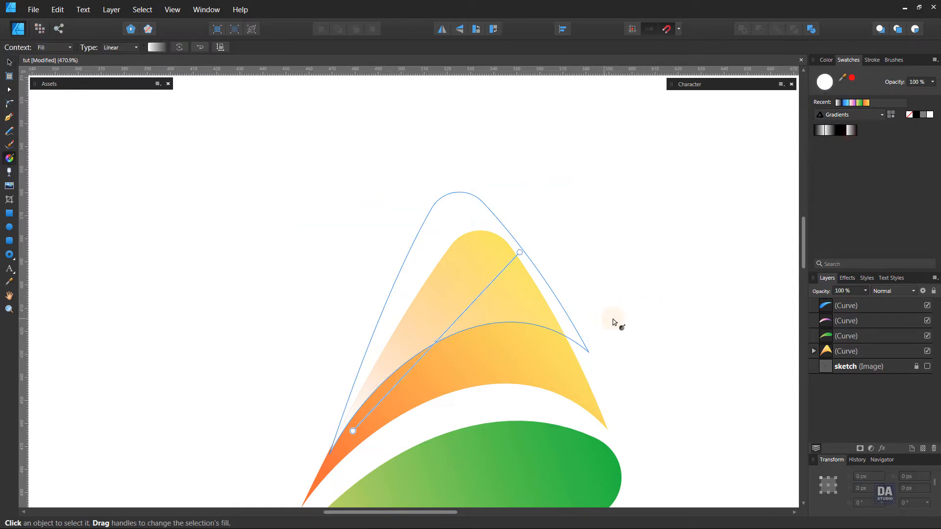
left_click_drag(615, 317, 363, 433)
left_click(671, 368)
Draw a Pen curve between the top tier's two lower tips and bend it upward into an arch.
left_click_drag(686, 417, 620, 273)
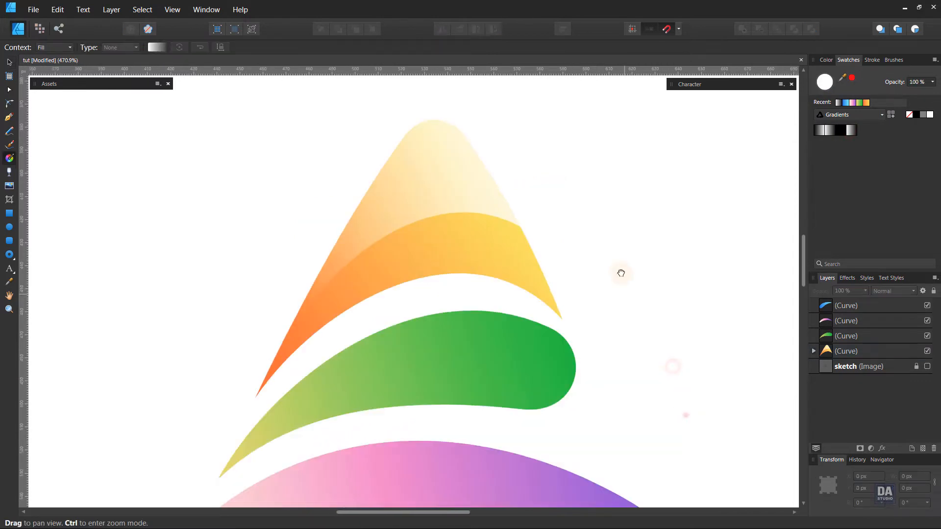
left_click_drag(372, 247, 461, 253)
key("p")
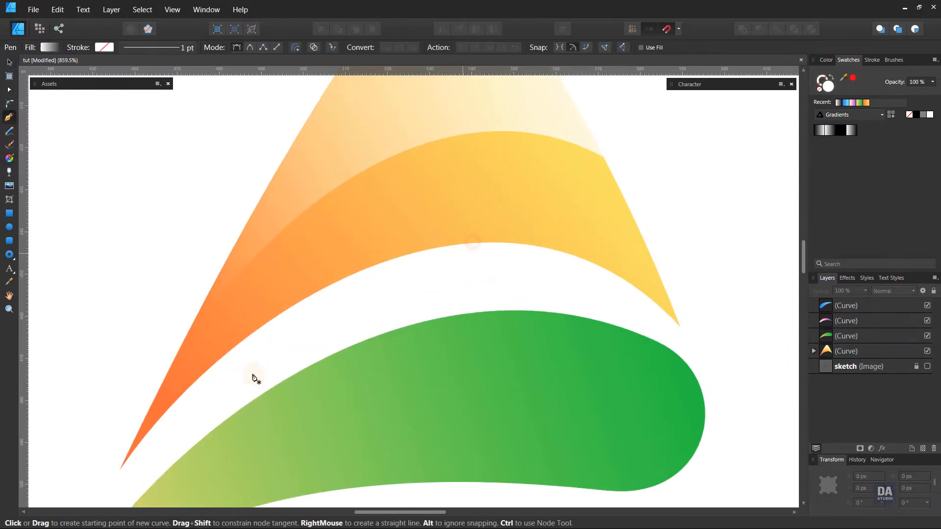
left_click(122, 471)
left_click(681, 326)
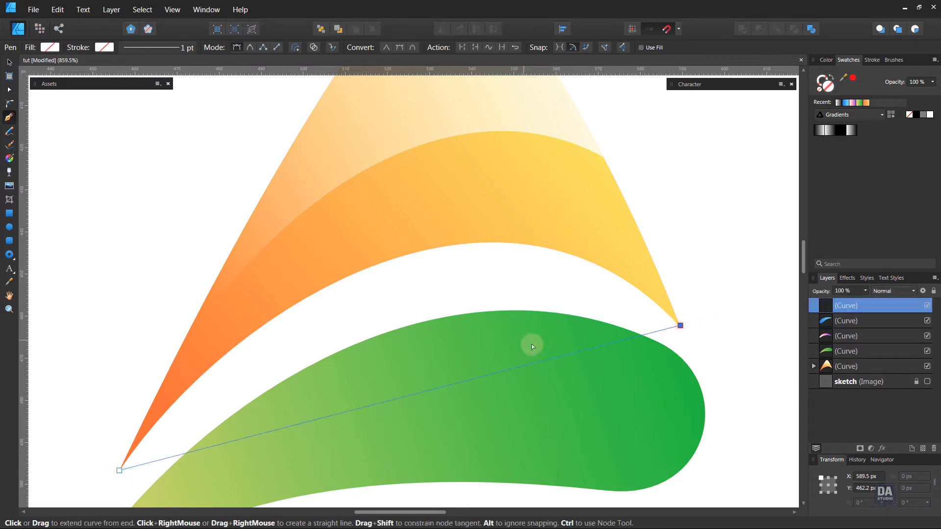
left_click_drag(548, 360, 494, 197)
Refine the arch's handles inside the cone and close the shape below the top tier's lower edge.
scroll(494, 197, "down", 5)
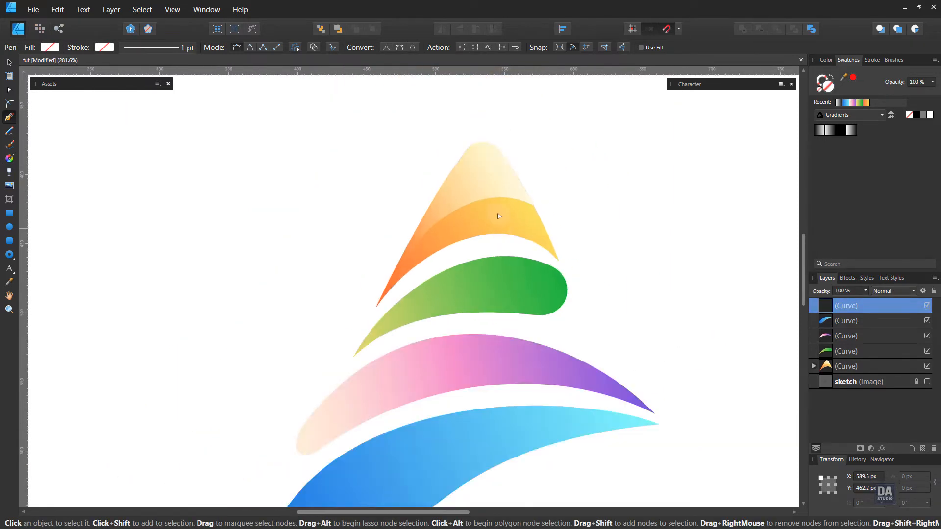
scroll(498, 212, "up", 3)
left_click_drag(422, 157, 518, 129)
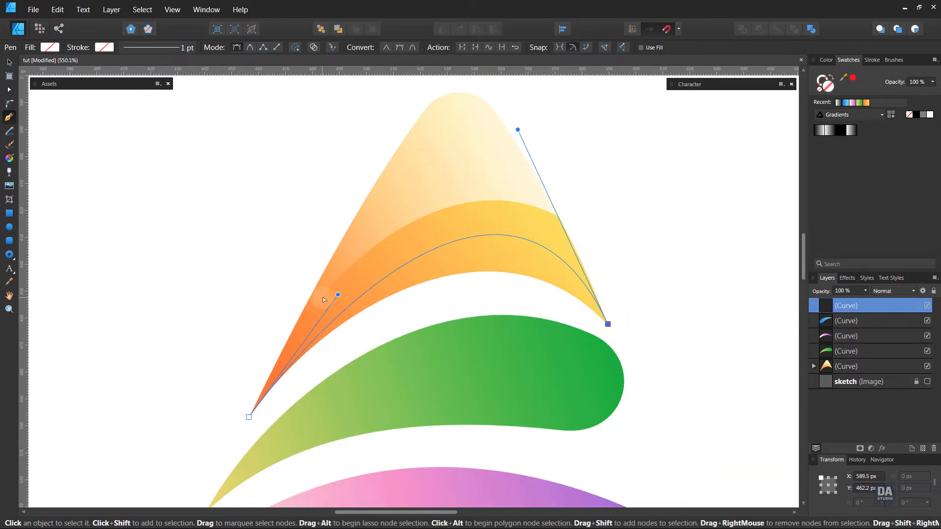
left_click_drag(338, 295, 327, 295)
left_click(608, 326)
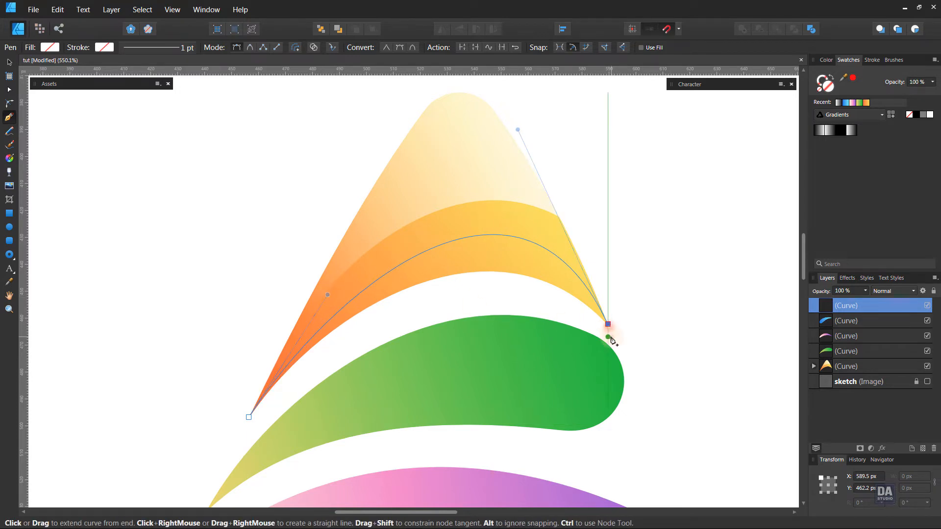
left_click(250, 417)
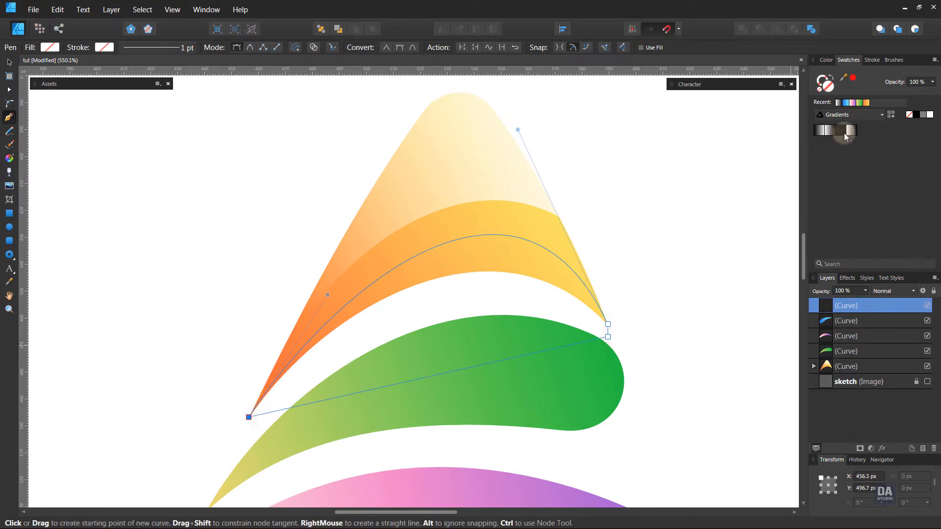
Fill the arch shape with a yellow-orange sampled from the cone, set its blend mode to Multiply and clip it inside the top tier.
left_click_drag(853, 81, 530, 249)
left_click(855, 80)
left_click(876, 292)
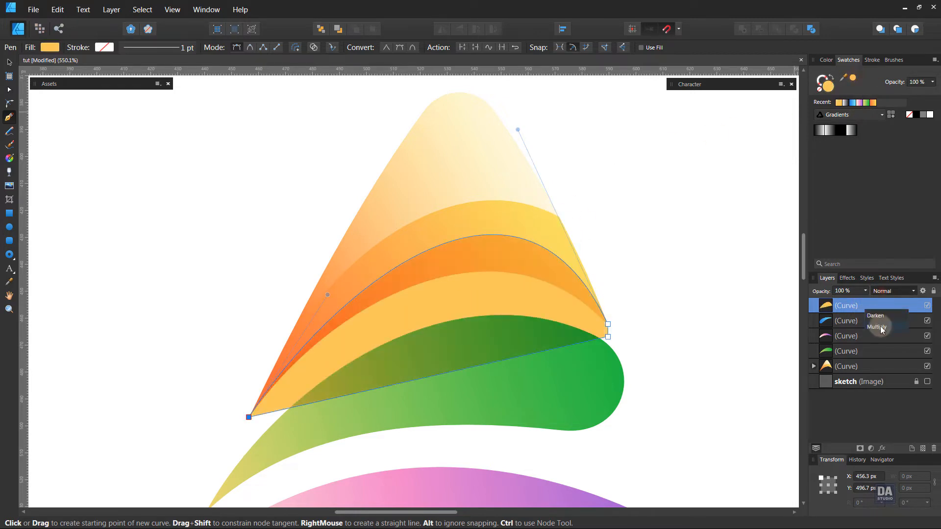
left_click_drag(872, 320, 867, 364)
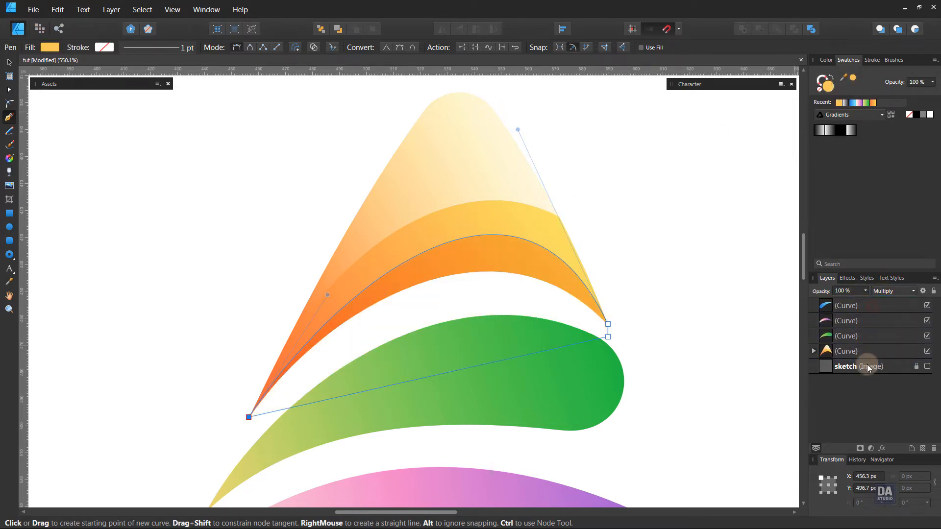
left_click(636, 289, "ctrl")
Duplicate the green second-tier curve.
scroll(501, 335, "down", 4)
scroll(516, 331, "up", 4)
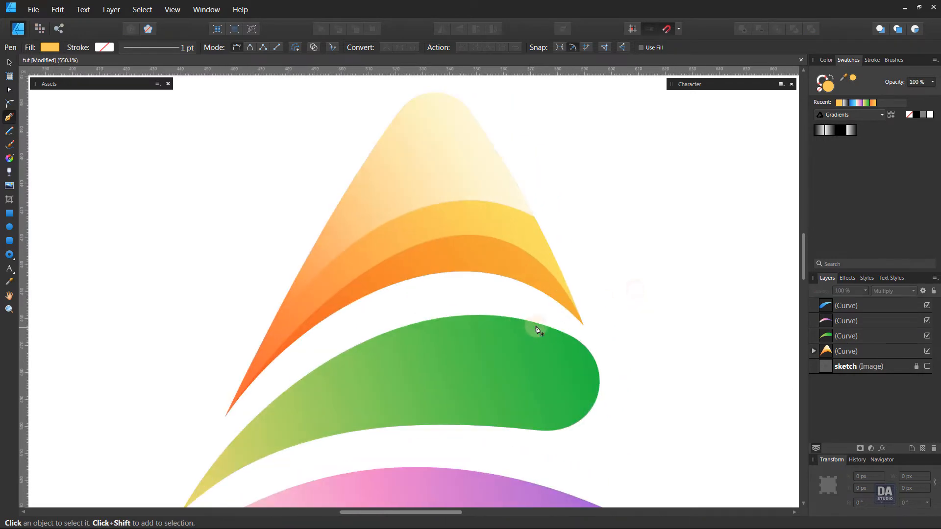
left_click_drag(599, 385, 586, 293)
key("v")
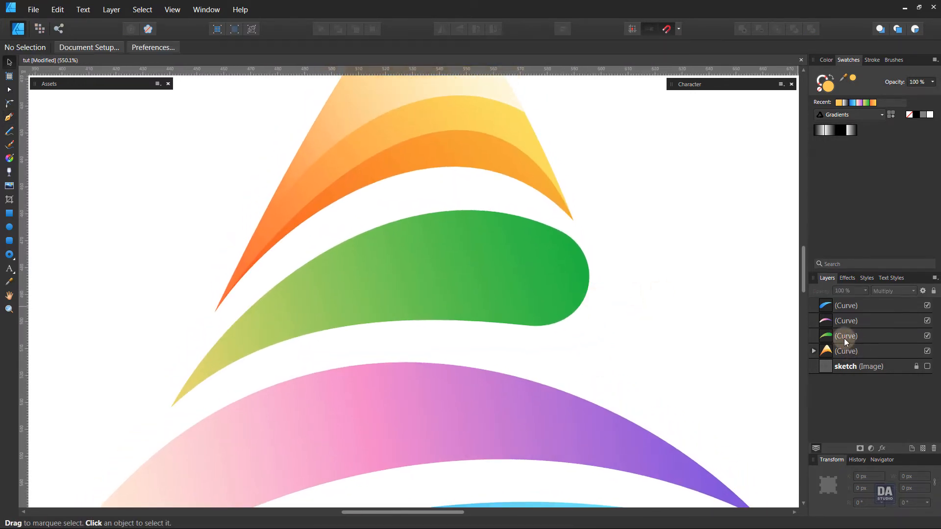
left_click(855, 338)
right_click(853, 339)
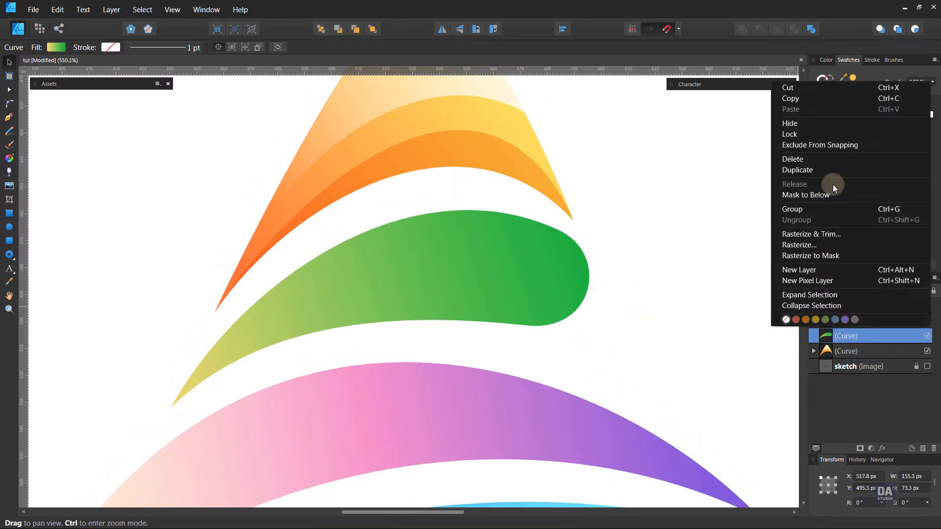
left_click(836, 170)
Scale the green copy to about 130 × 62 px, rotate it to about -0.7° and position it over the second tier's upper part.
left_click_drag(589, 406, 571, 365)
left_click_drag(469, 281, 461, 277)
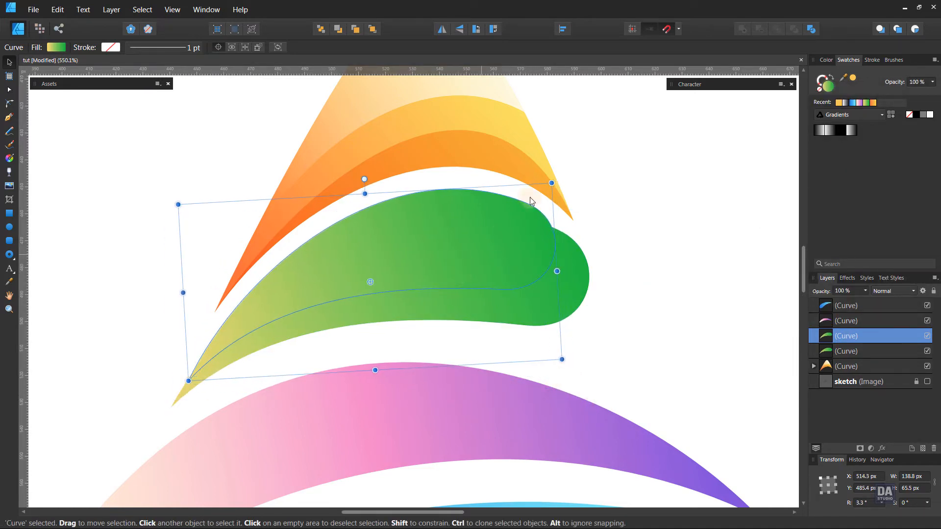
left_click_drag(554, 190, 534, 205)
left_click_drag(499, 239, 510, 236)
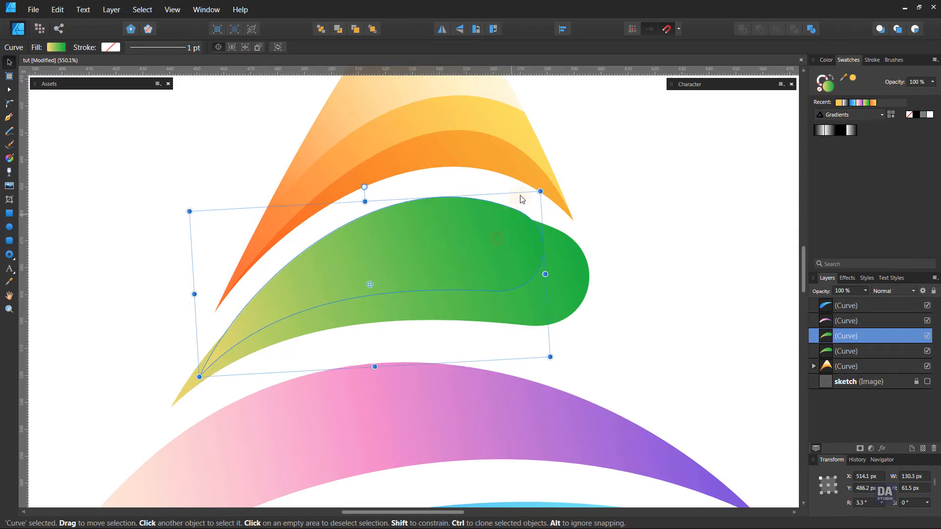
left_click_drag(545, 187, 558, 196)
left_click_drag(426, 250, 431, 252)
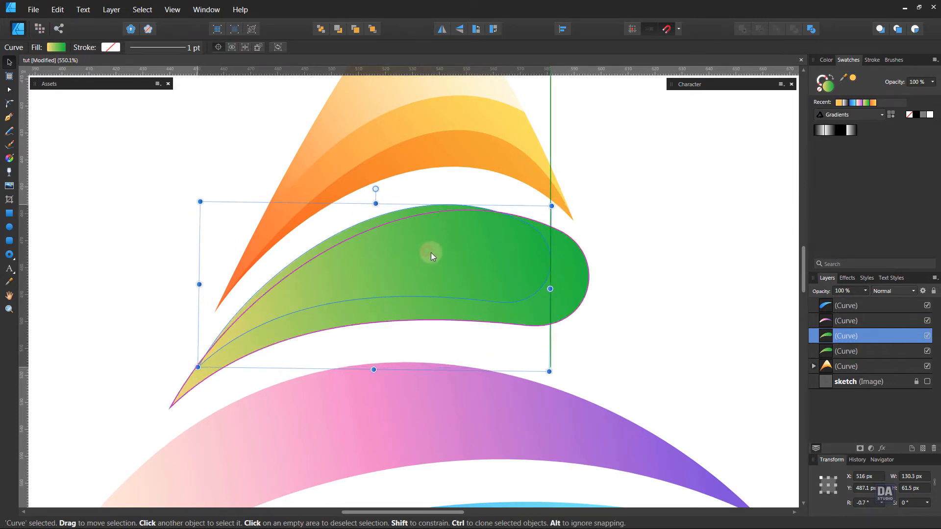
Give the green copy the white-to-transparent gradient, clip it inside the second tier and fade it towards the left tip.
left_click(850, 132)
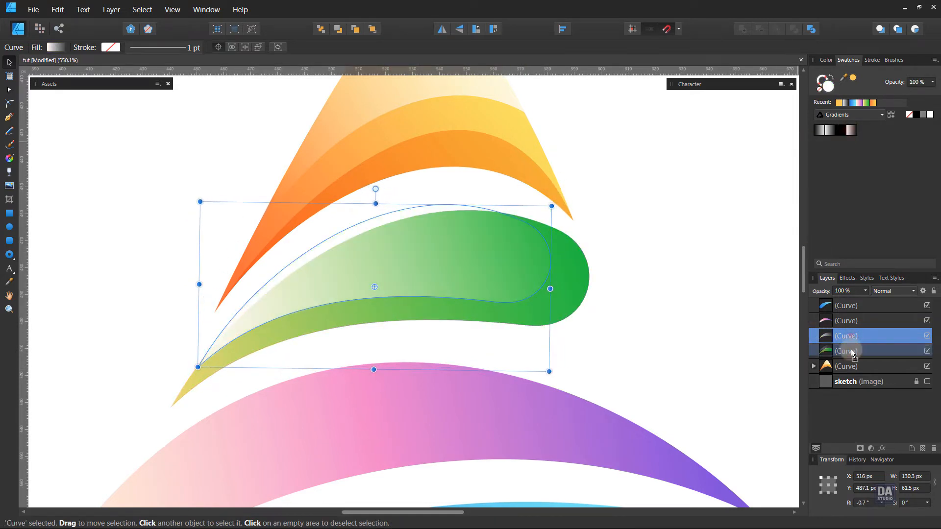
left_click_drag(852, 353, 851, 352)
key("g")
left_click_drag(657, 322, 228, 374)
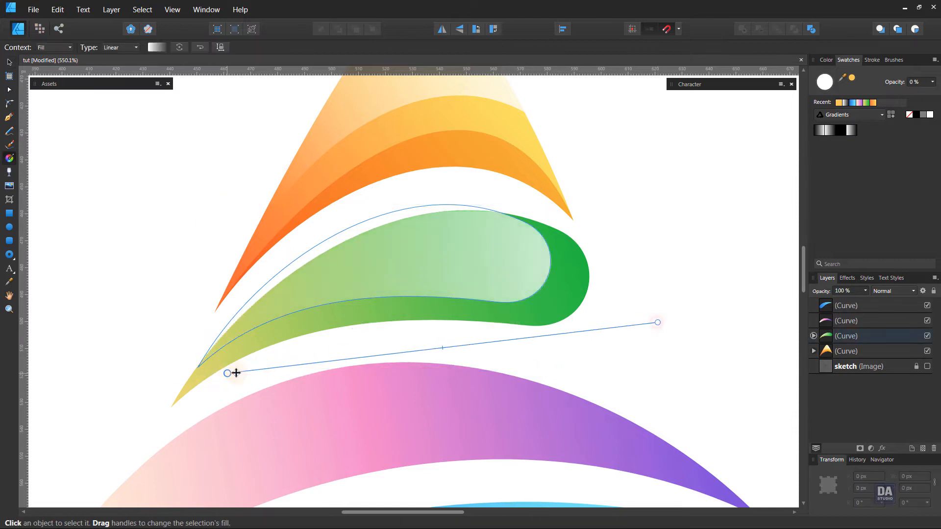
Draw a closed crescent about 206 × 57 px over the pink tier's upper half with the Pen tool and round its corners at the wide end.
left_click(629, 358)
scroll(572, 364, "down", 5)
left_click_drag(630, 419, 564, 344)
left_click_drag(418, 319, 529, 329)
left_click_drag(534, 334, 452, 281)
key("p")
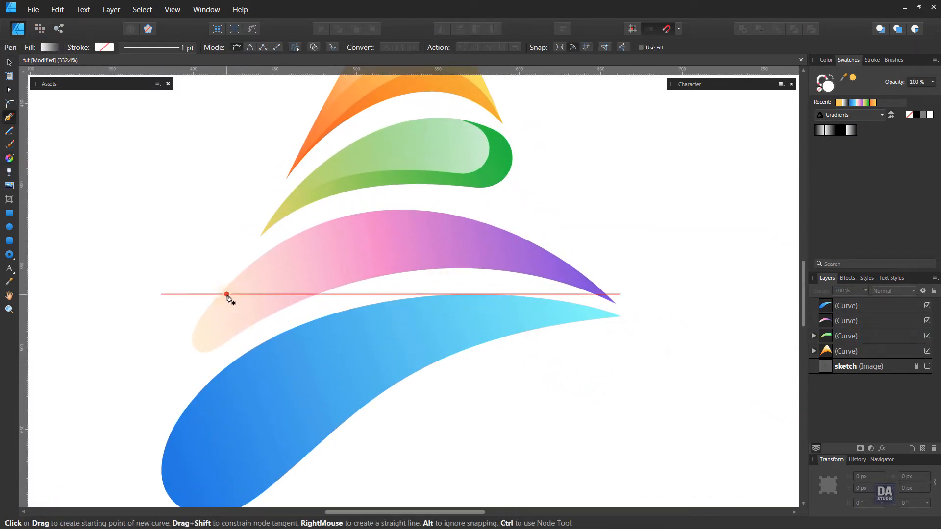
left_click_drag(236, 277, 266, 281)
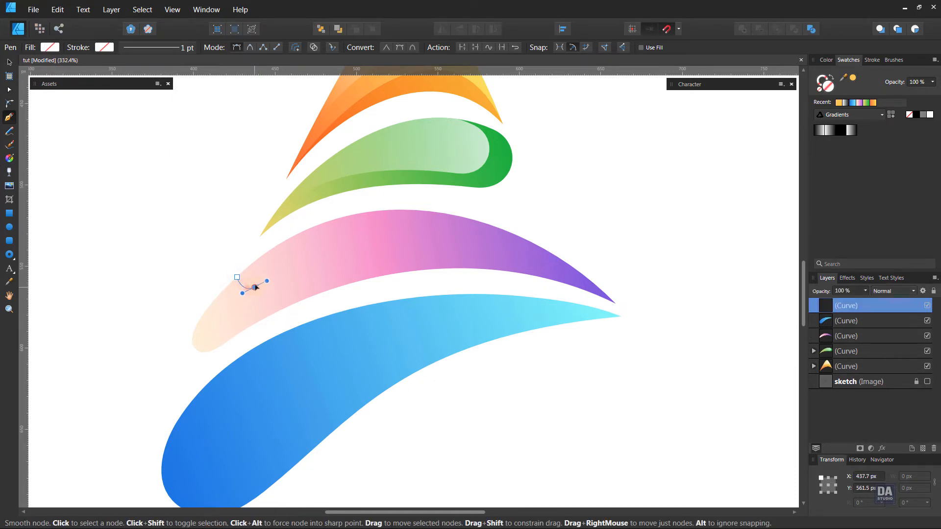
left_click(253, 291)
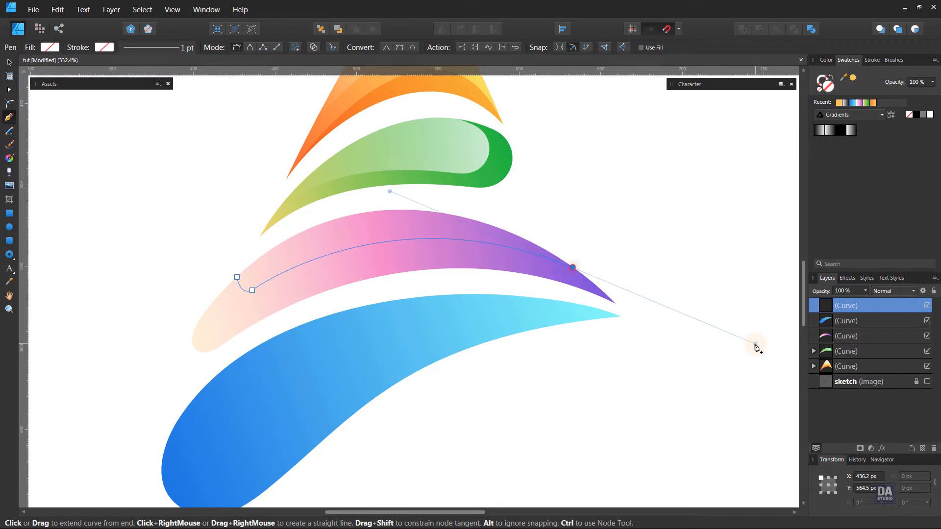
left_click(571, 268)
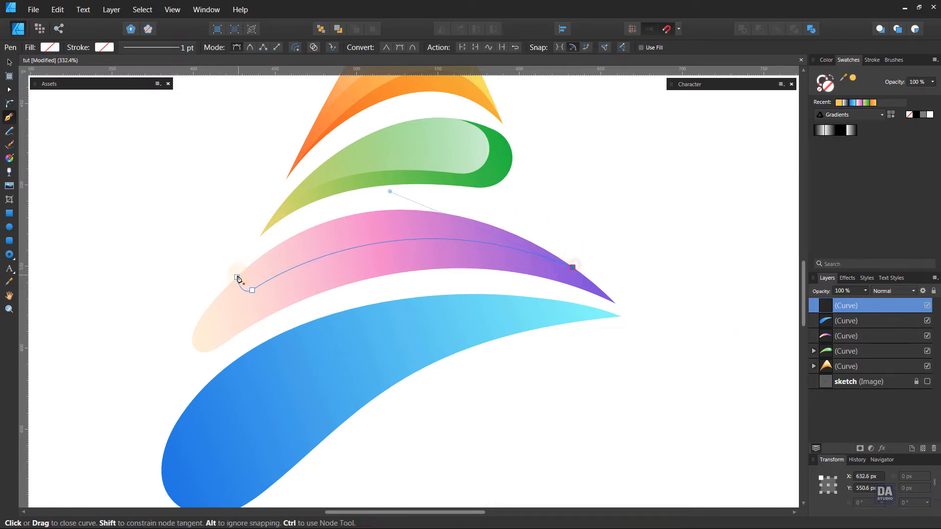
left_click_drag(463, 243, 510, 203)
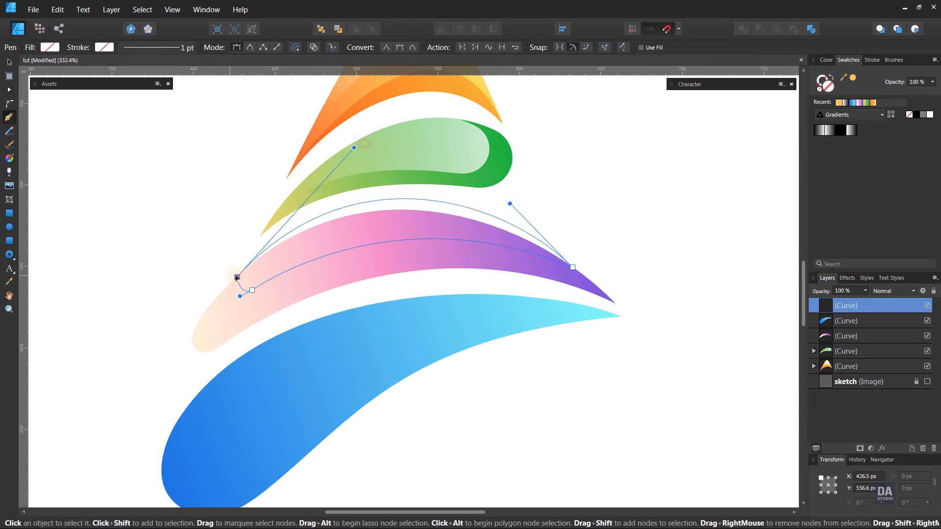
key("c")
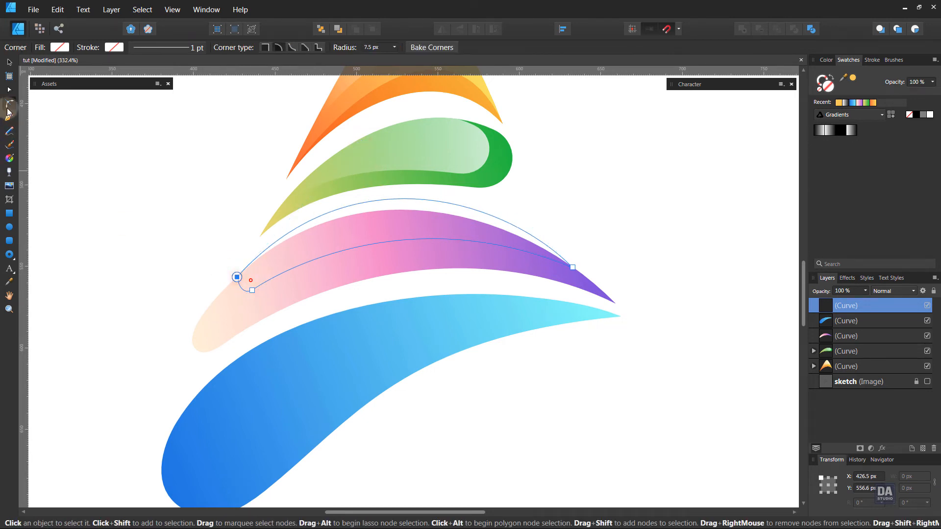
key("v")
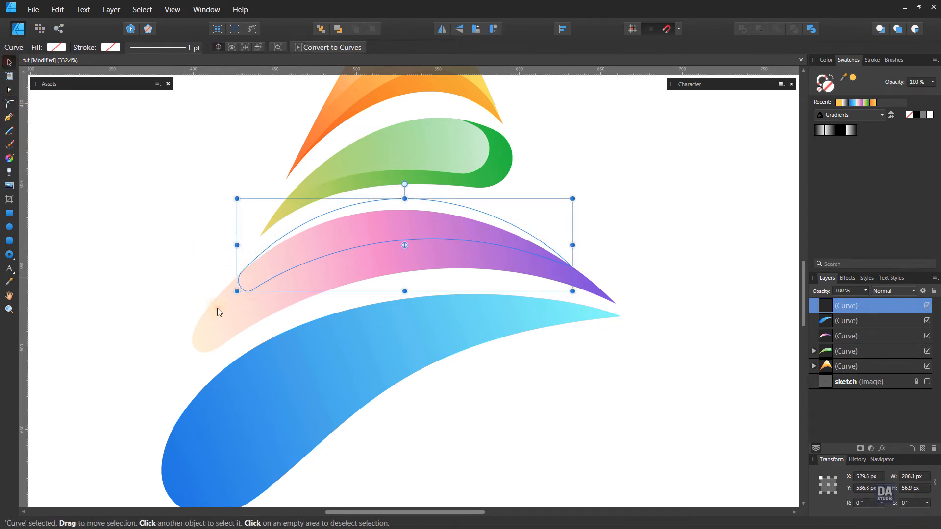
Fill the crescent with the white-to-transparent gradient, stretch the gradient beyond both ends and clip the shape inside the pink tier.
left_click(216, 308)
left_click(865, 306)
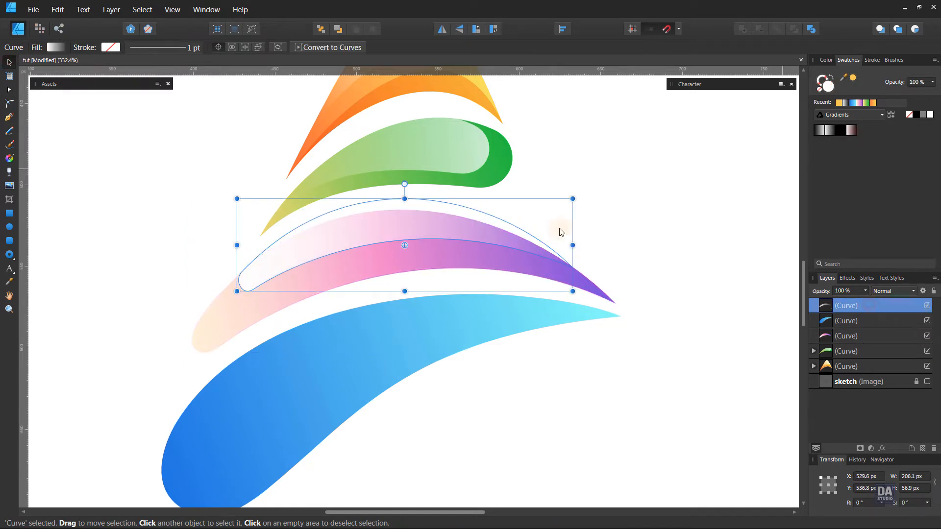
key("g")
left_click_drag(318, 290, 208, 315)
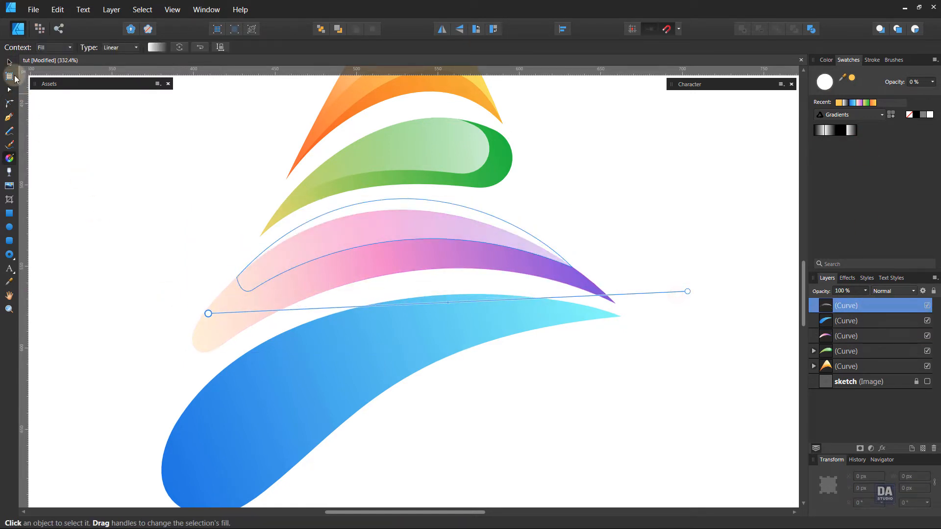
left_click(9, 62)
left_click(145, 254)
left_click_drag(863, 305, 870, 332)
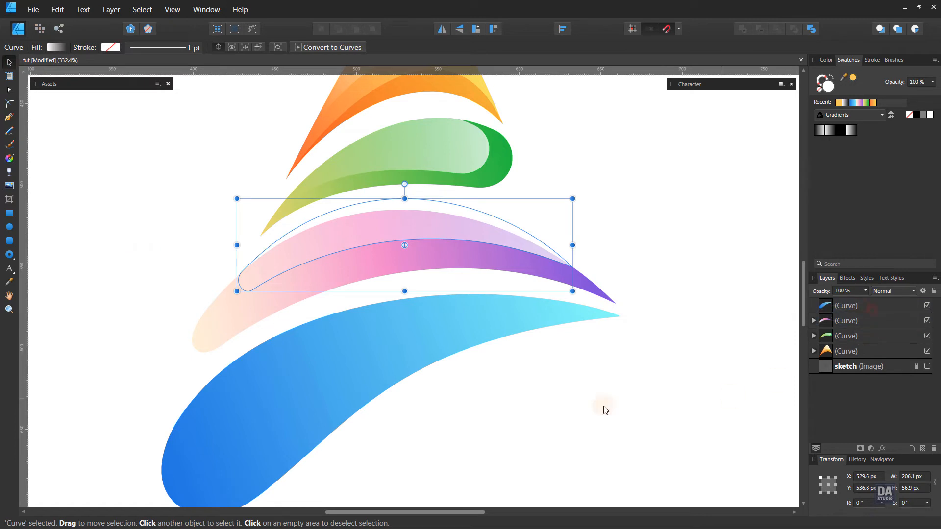
Duplicate the blue bottom tier, scale the copy to about 230 × 111 px and rotate it to about 1.1° over the tier's upper part.
left_click(544, 415)
right_click(868, 308)
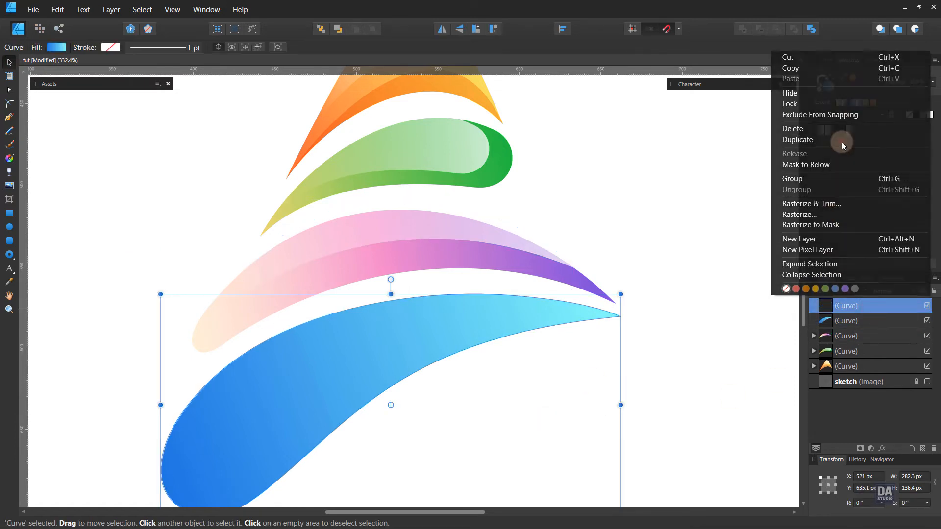
left_click(842, 140)
scroll(460, 315, "down", 5)
left_click_drag(197, 395, 278, 323)
left_click_drag(422, 149, 411, 149)
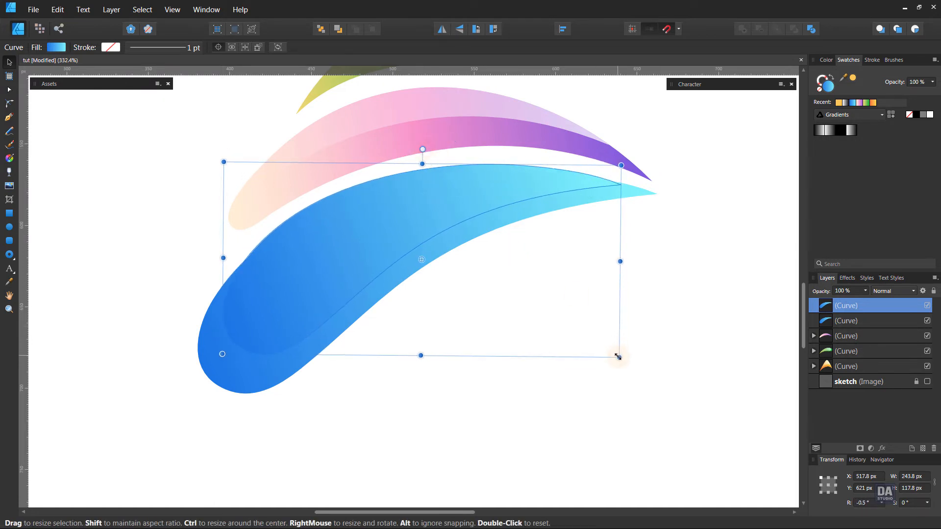
left_click_drag(618, 358, 597, 346)
left_click_drag(411, 149, 407, 148)
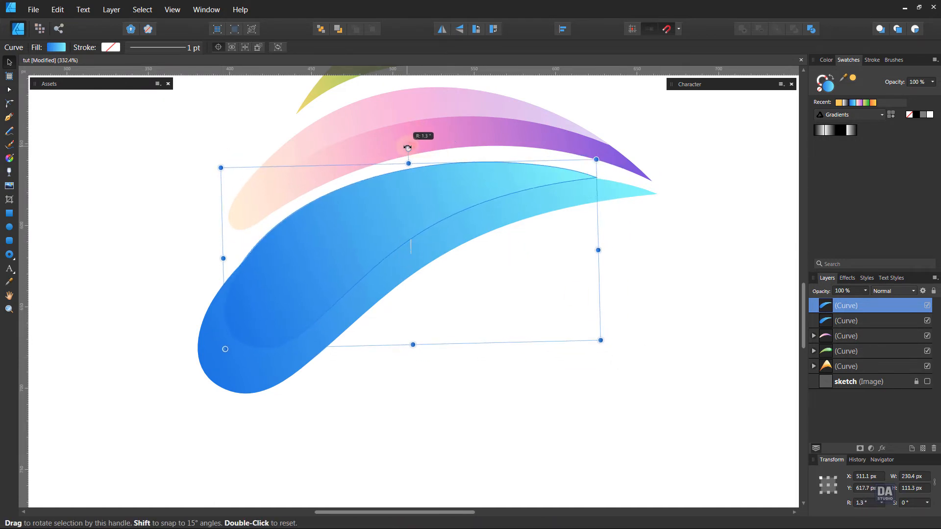
Give the blue copy the white-to-transparent gradient, stretch it diagonally along the shape and clip the copy inside the blue tier.
left_click(852, 132)
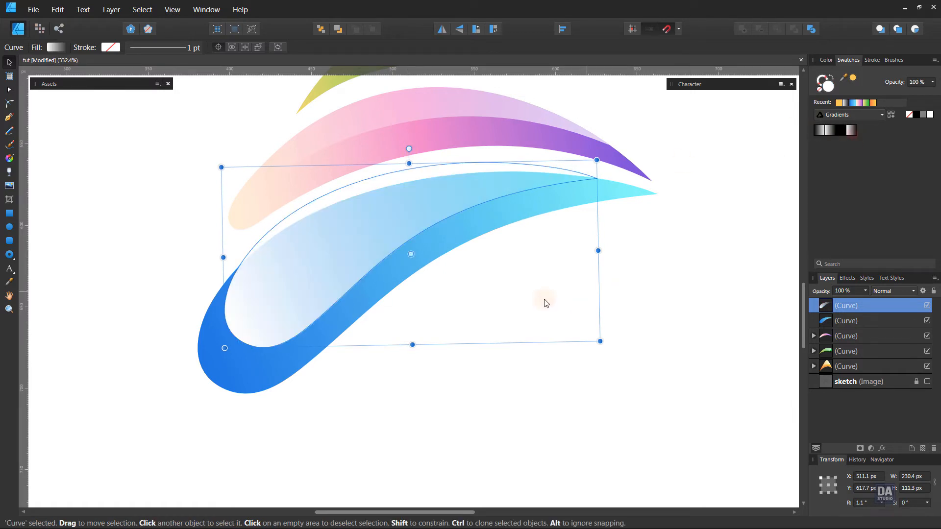
key("g")
left_click_drag(172, 387, 645, 231)
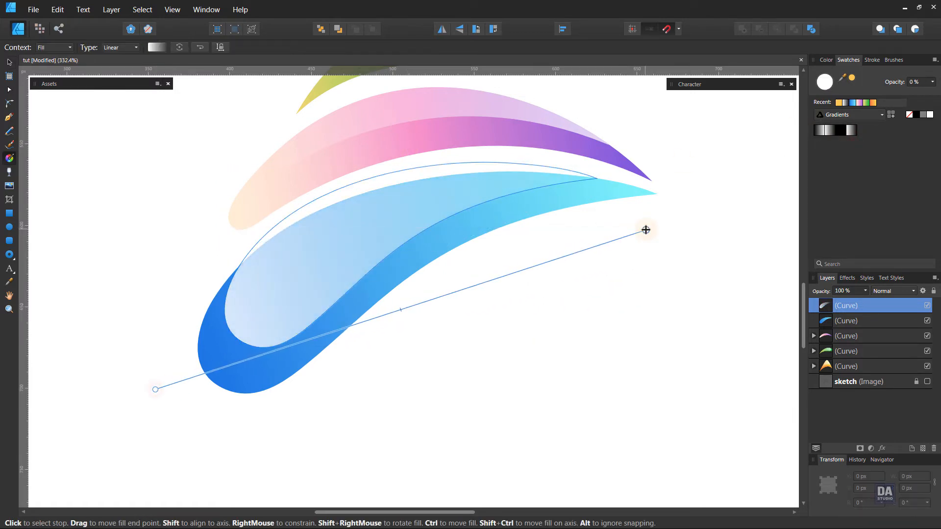
key("v")
left_click_drag(870, 321, 869, 322)
left_click(563, 303)
Redirect the blue tier highlight's gradient so it fades out towards the rounded end and is whitest near the pointed tip.
left_click_drag(624, 287, 367, 269)
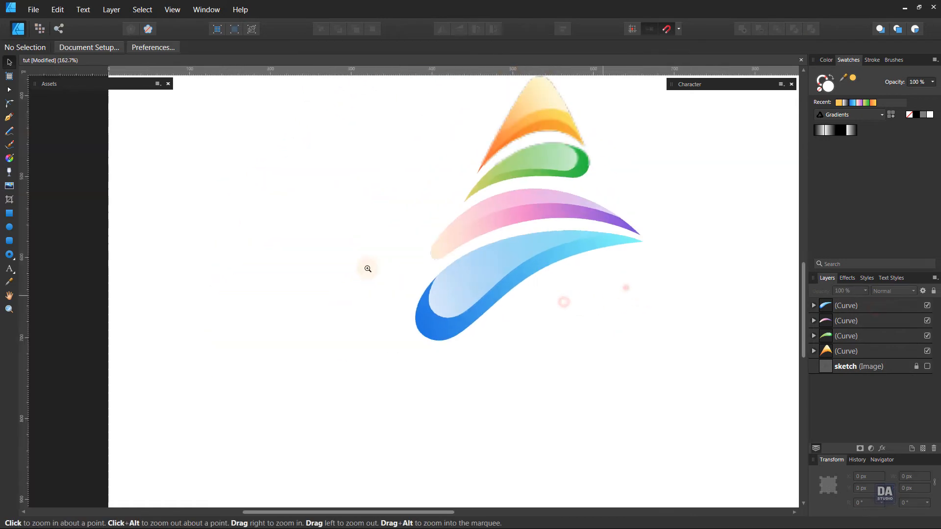
left_click_drag(553, 233, 449, 334)
left_click_drag(530, 366, 297, 421)
left_click(363, 384)
key("g")
key("v")
left_click(549, 395)
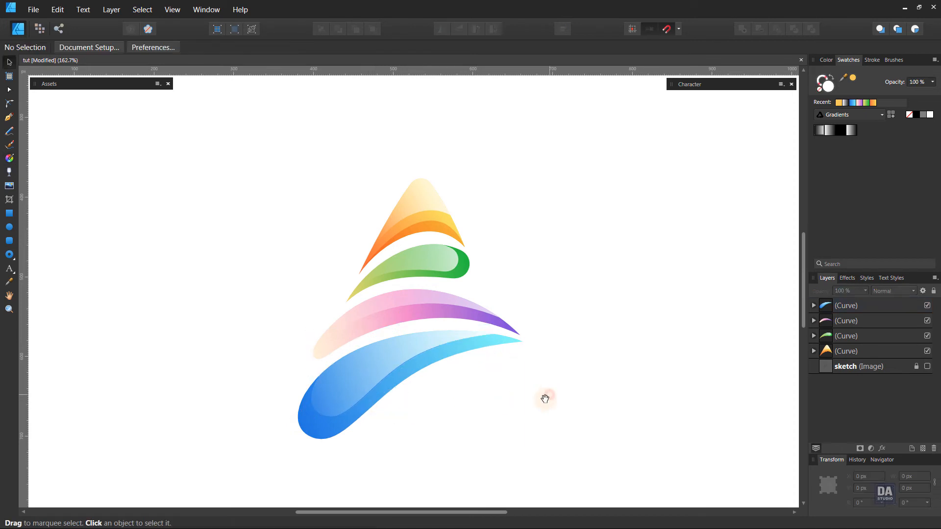
left_click_drag(535, 419, 534, 415)
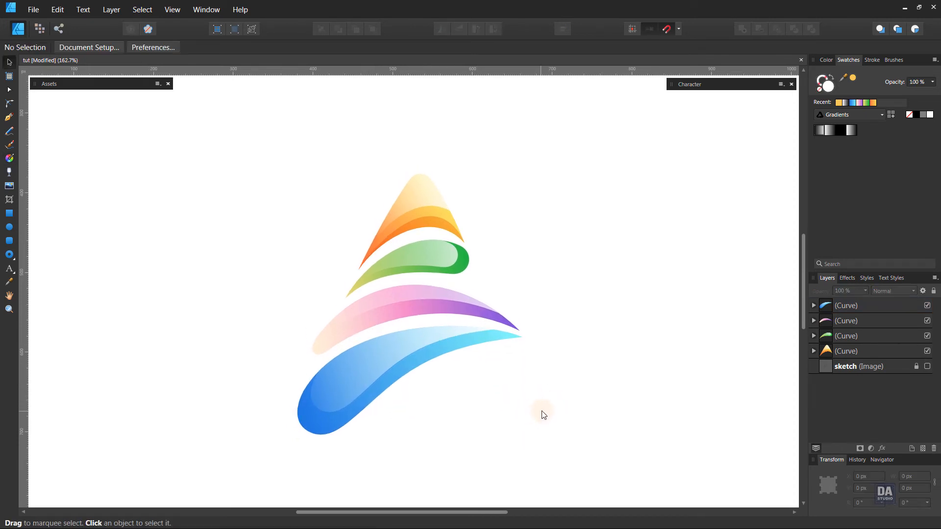
Select all four tier curves and add 50% noise to their fills.
left_click_drag(389, 330, 471, 334)
left_click(848, 350)
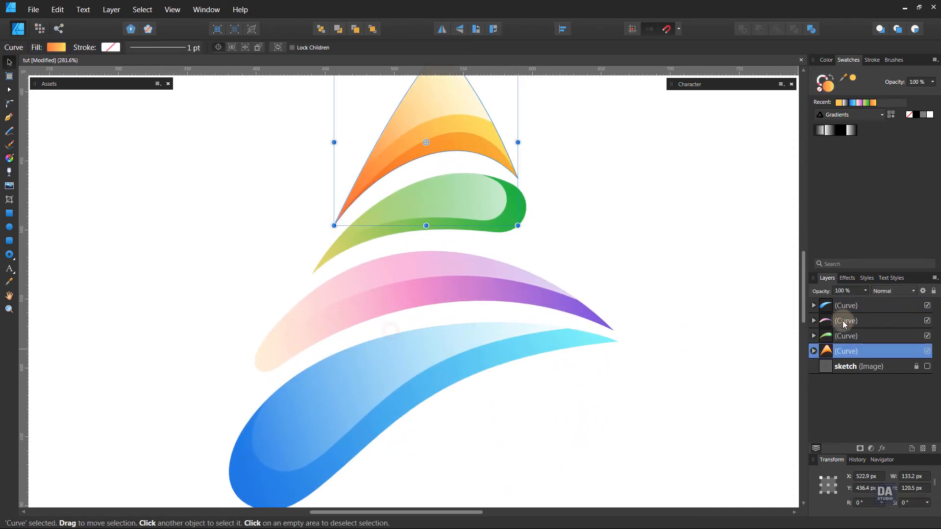
left_click(848, 311, "shift")
left_click(826, 60)
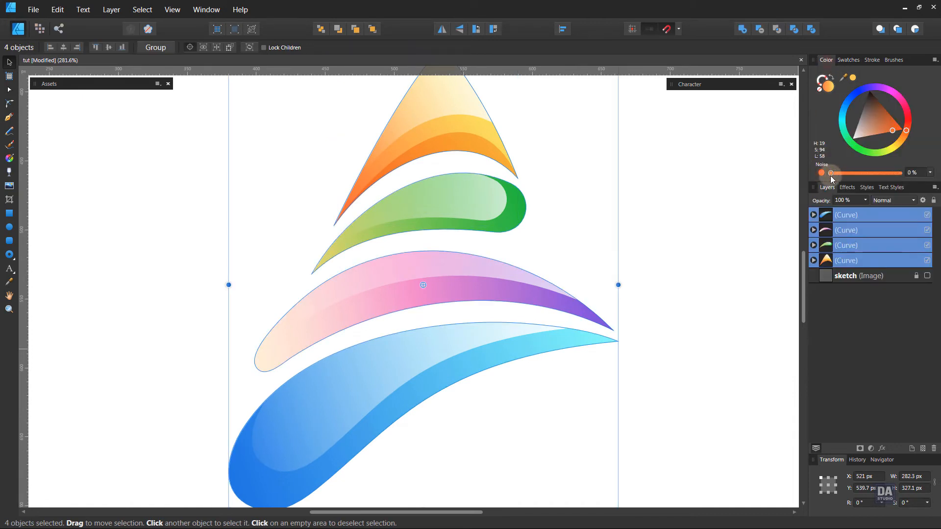
left_click_drag(830, 173, 860, 173)
left_click(669, 338)
Draw an open curve along the lower edge of the top tier's pale highlight with the Pen tool.
left_click_drag(601, 339, 590, 321)
left_click_drag(551, 234, 549, 290)
left_click_drag(484, 163, 598, 179)
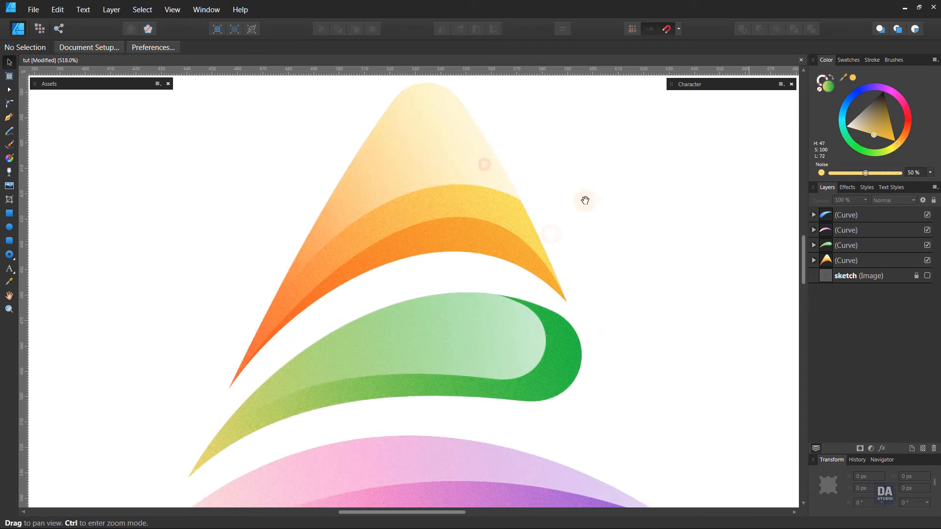
left_click_drag(513, 230, 515, 218)
left_click(7, 119)
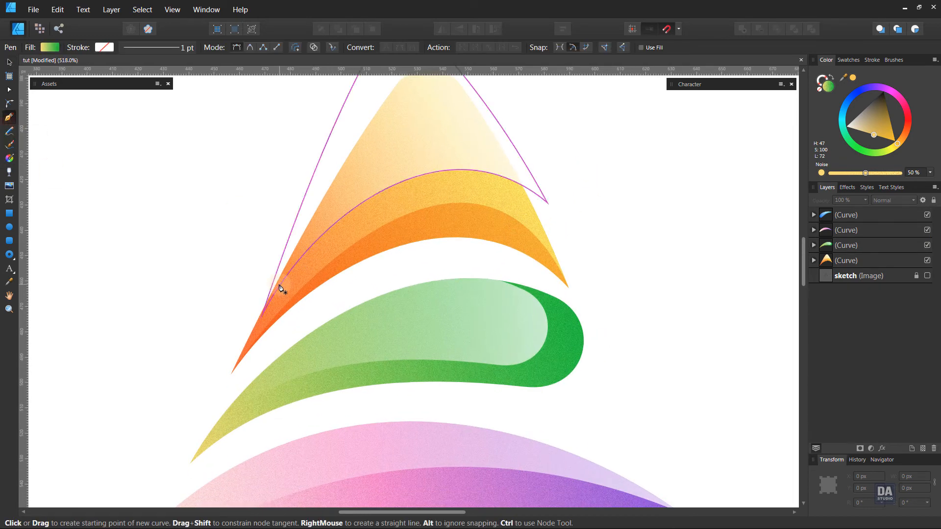
left_click(278, 287)
left_click_drag(608, 224, 663, 243)
Set the curve's stroke to 3 pt, make it scale with the object and taper both ends with the pressure profile.
left_click(872, 59)
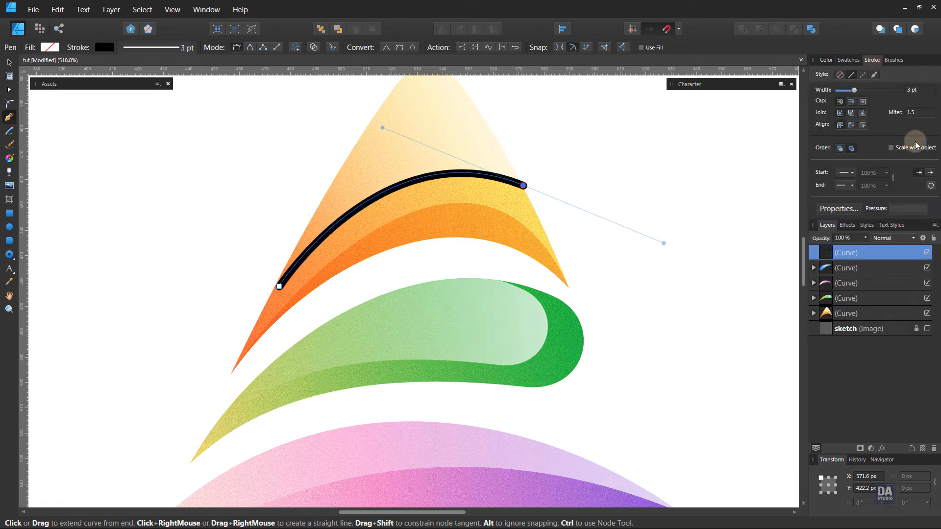
left_click(904, 212)
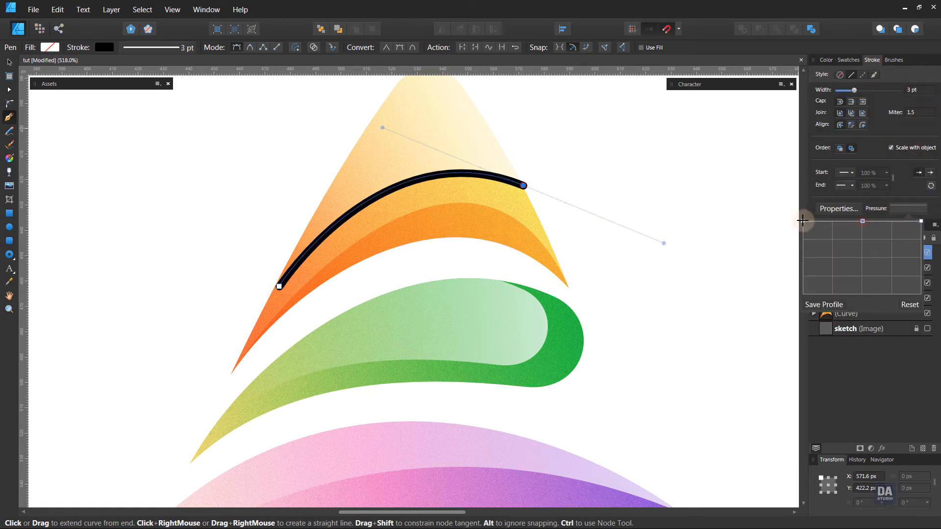
left_click_drag(803, 221, 772, 365)
Apply the white-to-transparent gradient to the curve's stroke and make it elliptical so the line fades out towards its ends.
left_click(853, 61)
left_click(852, 62)
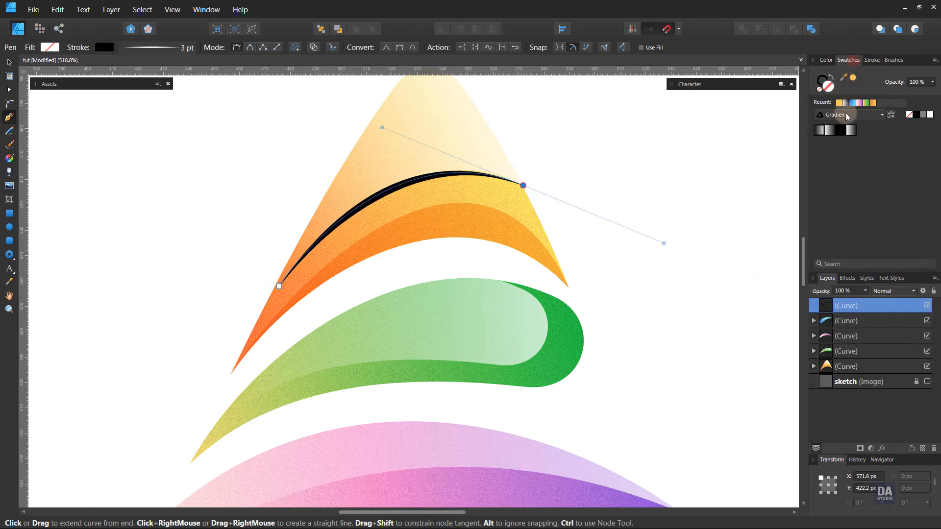
left_click(850, 136)
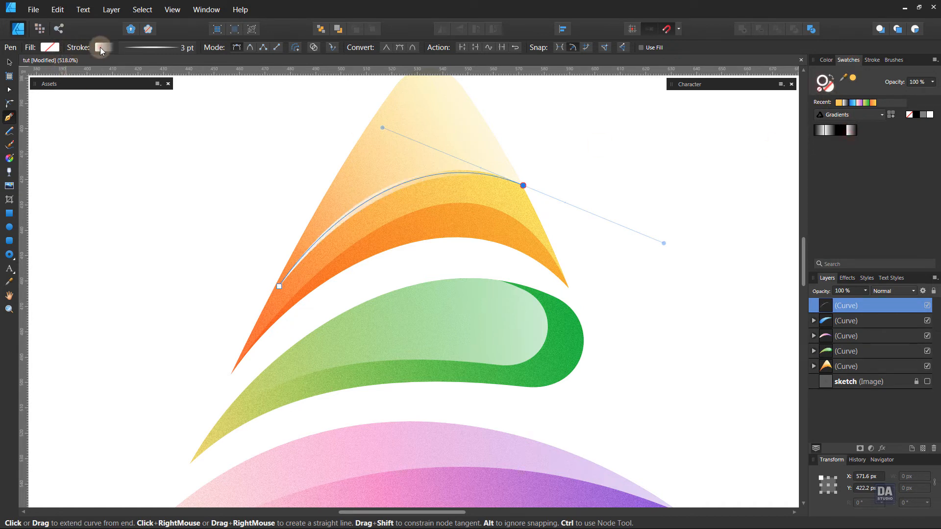
left_click(100, 47)
left_click(83, 115)
left_click(81, 131)
left_click(12, 159)
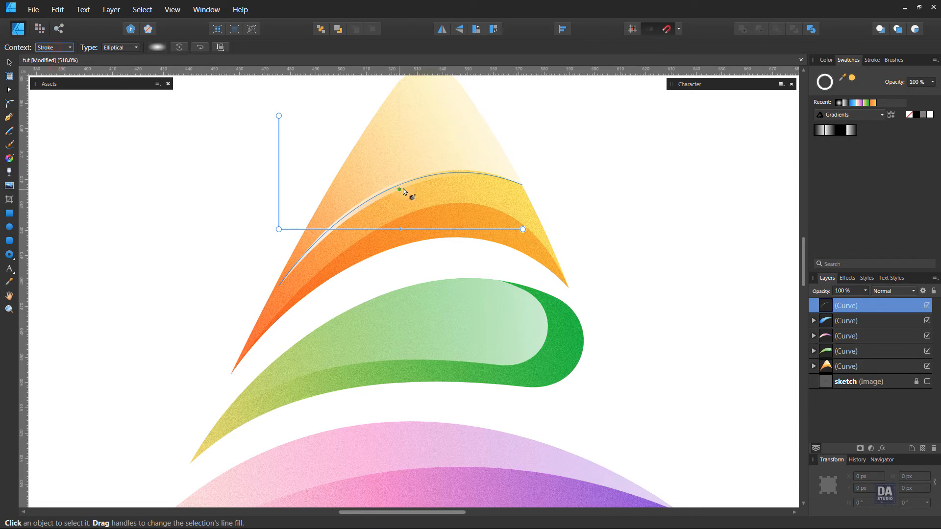
left_click_drag(401, 190, 531, 173)
left_click(8, 63)
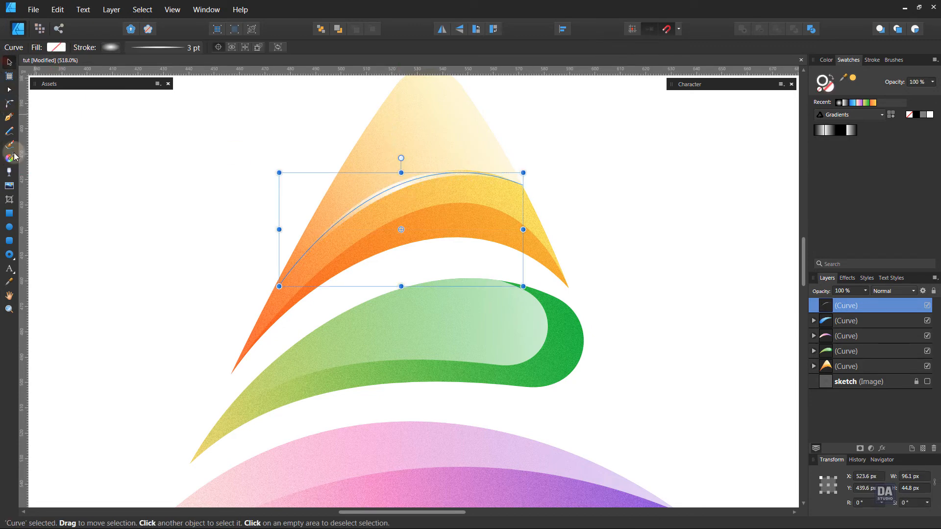
Draw a matching tapered highlight line along the lower edge of the green tier's pale shape.
left_click(12, 120)
left_click_drag(262, 264, 278, 169)
left_click(184, 259, "ctrl")
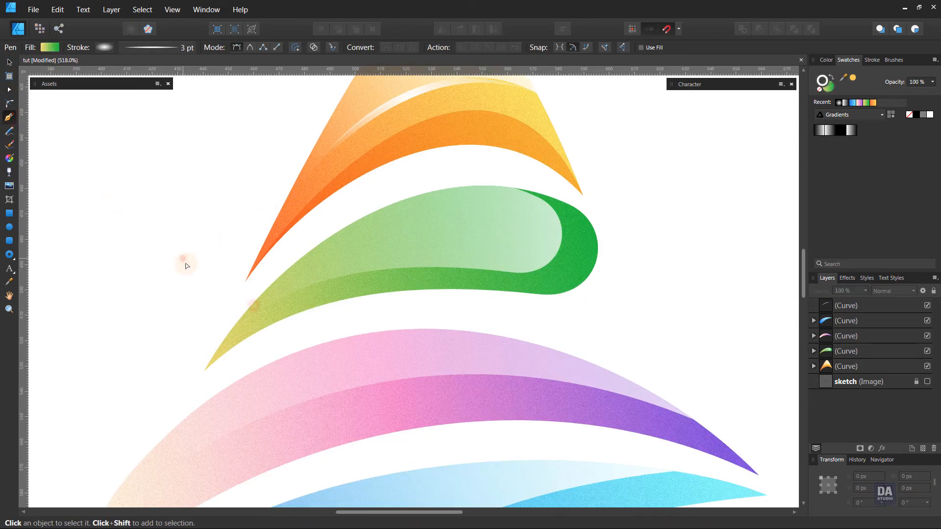
left_click_drag(284, 326, 264, 294)
left_click(223, 285)
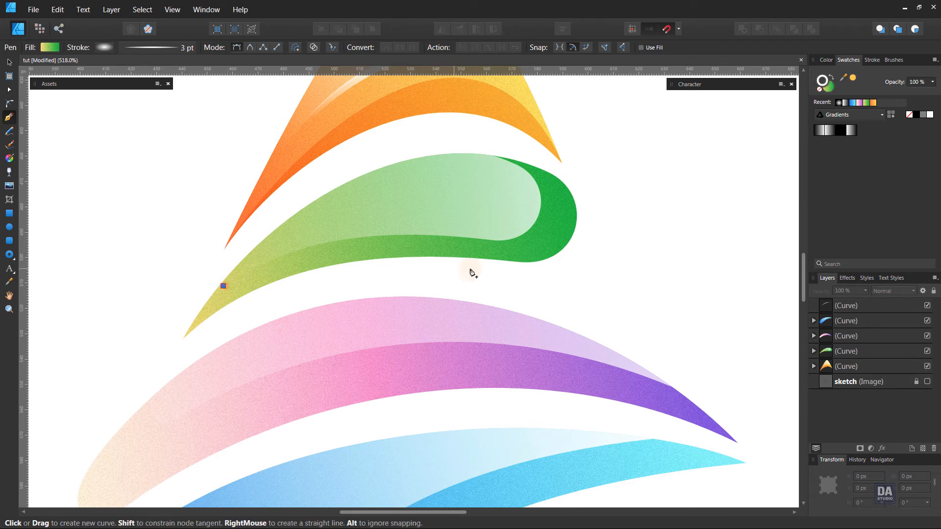
left_click_drag(485, 242, 645, 267)
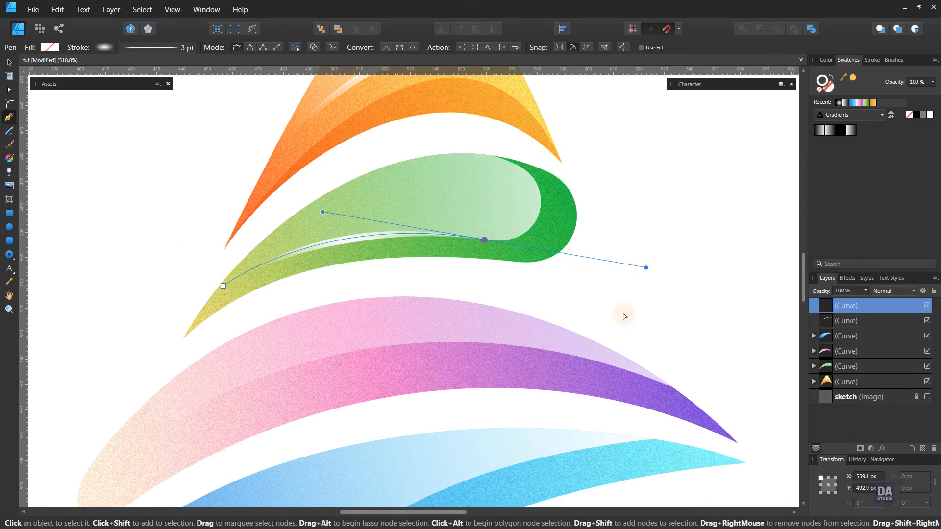
left_click(624, 315, "ctrl")
Draw a tapered highlight line along the lower edge of the pink tier's pale crescent and adjust its handle to follow the edge.
left_click_drag(440, 426, 398, 265)
left_click(125, 264)
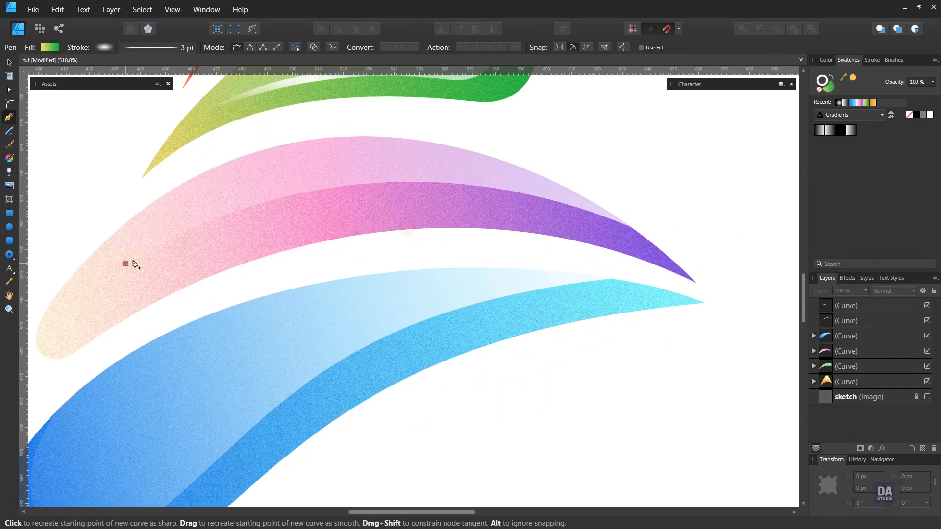
left_click_drag(617, 220, 778, 301)
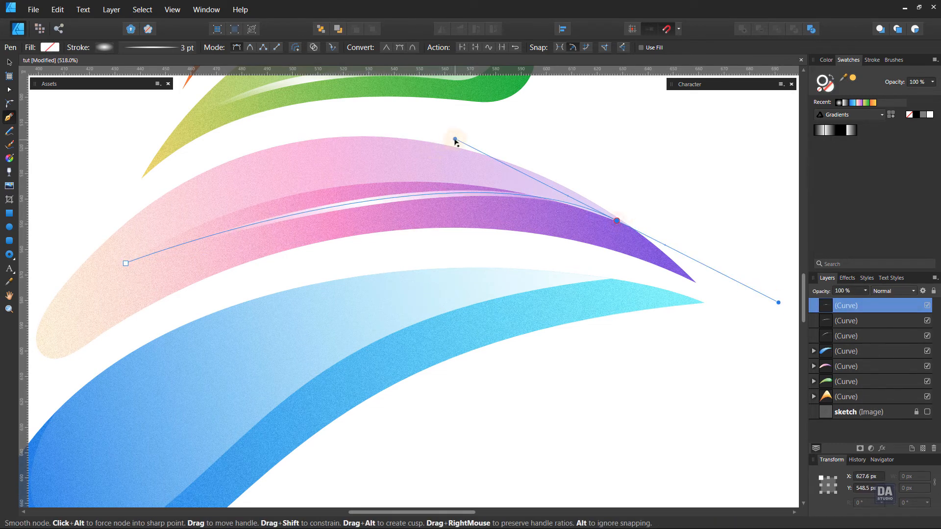
left_click_drag(455, 140, 315, 113)
left_click(654, 161, "ctrl")
Draw a highlight curve along the lower edge of the blue tier's pale shape and adjust its end node and handles to follow the edge.
left_click_drag(386, 360, 417, 318)
left_click_drag(492, 293, 296, 271)
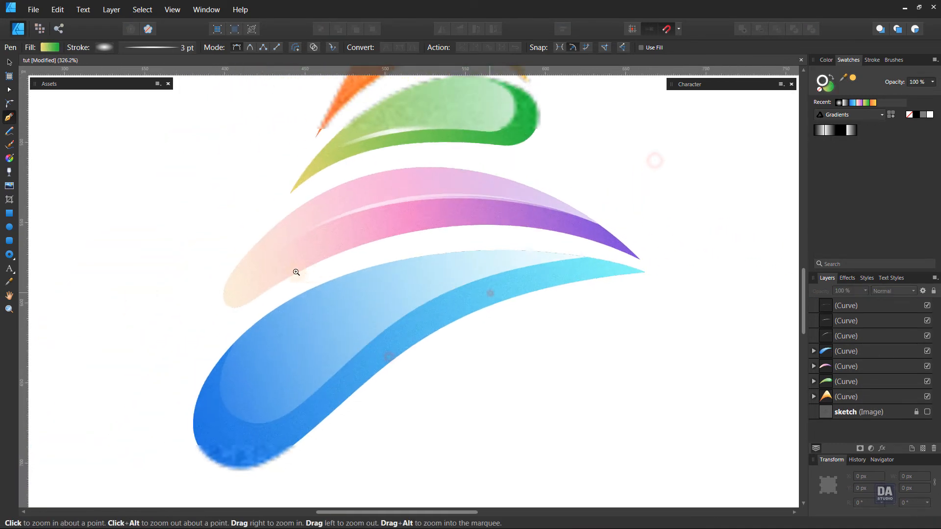
left_click_drag(445, 359, 403, 354)
left_click(257, 401)
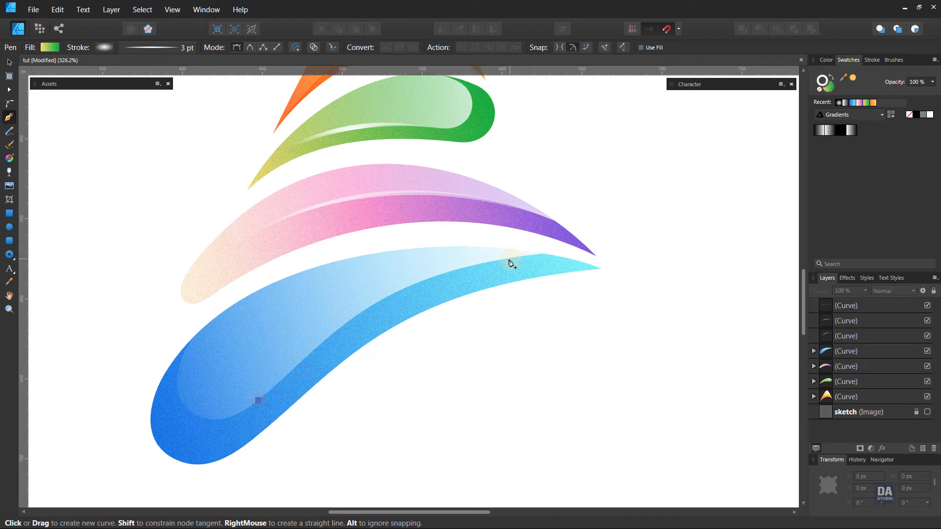
left_click_drag(509, 260, 687, 242)
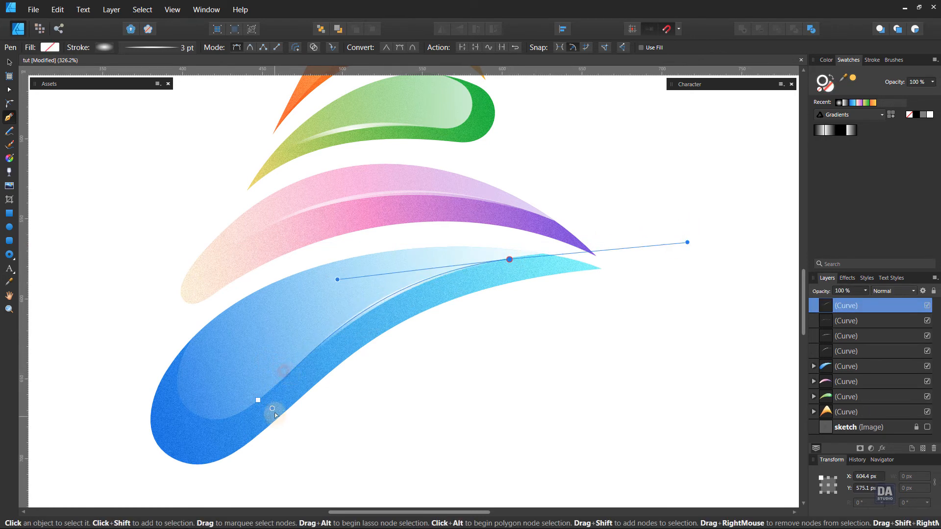
left_click_drag(258, 400, 278, 414)
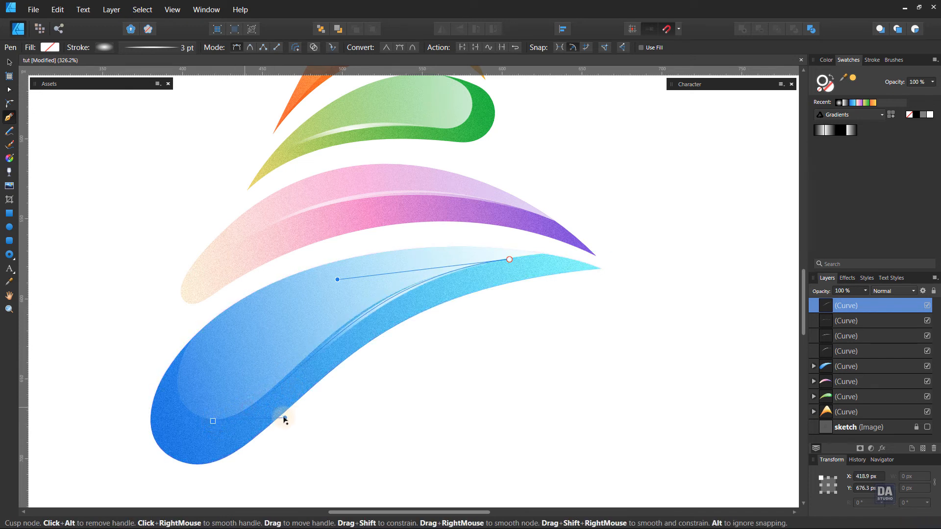
left_click_drag(337, 279, 324, 282)
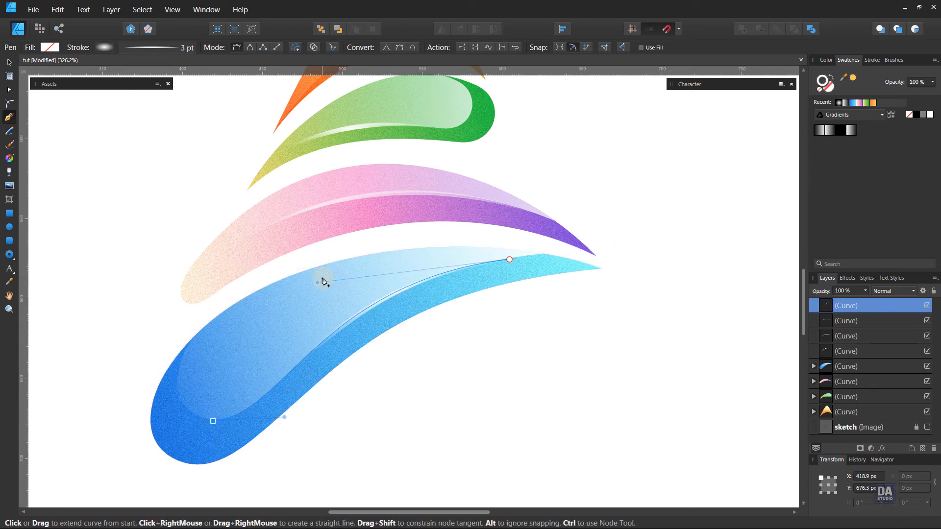
Reposition the elliptical stroke gradient along the blue tier's highlight line, and do the same for the pink and green tiers' lines.
key("g")
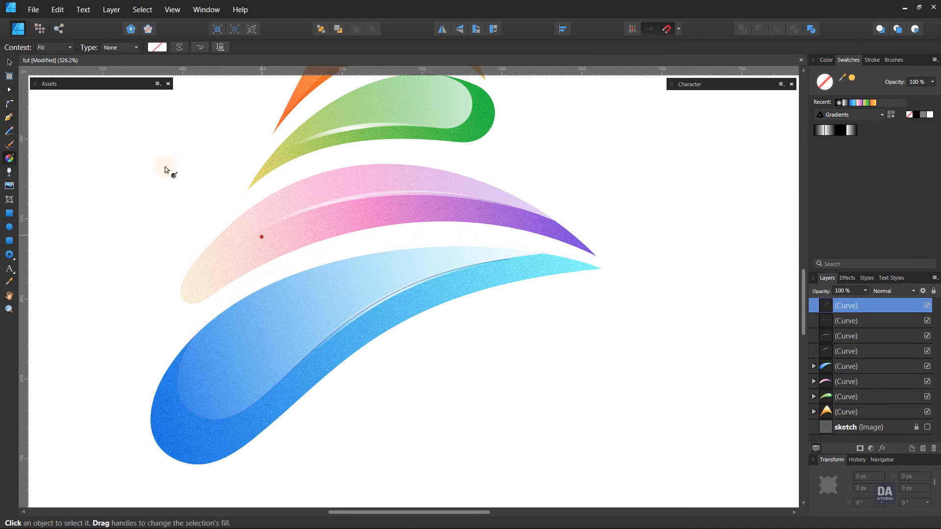
left_click(58, 60)
left_click_drag(336, 332, 480, 275)
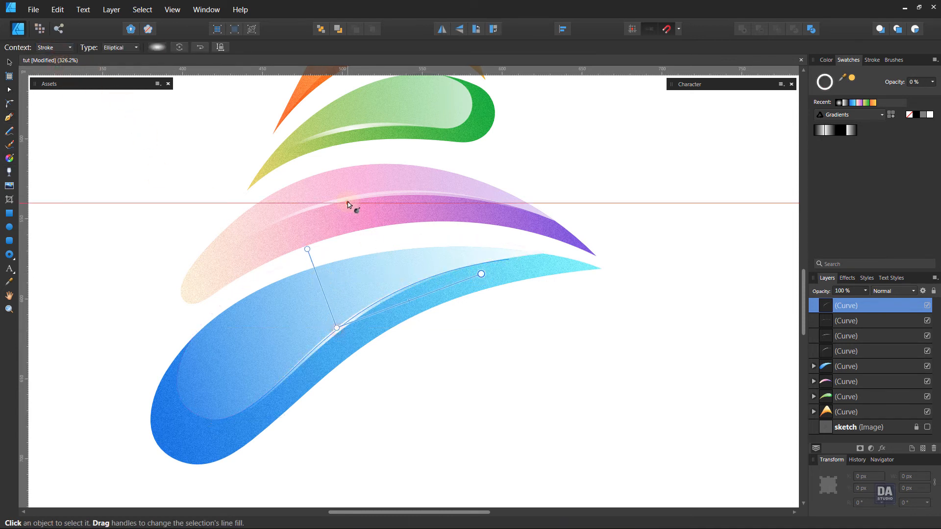
left_click_drag(374, 200, 510, 210)
left_click_drag(379, 123, 443, 132)
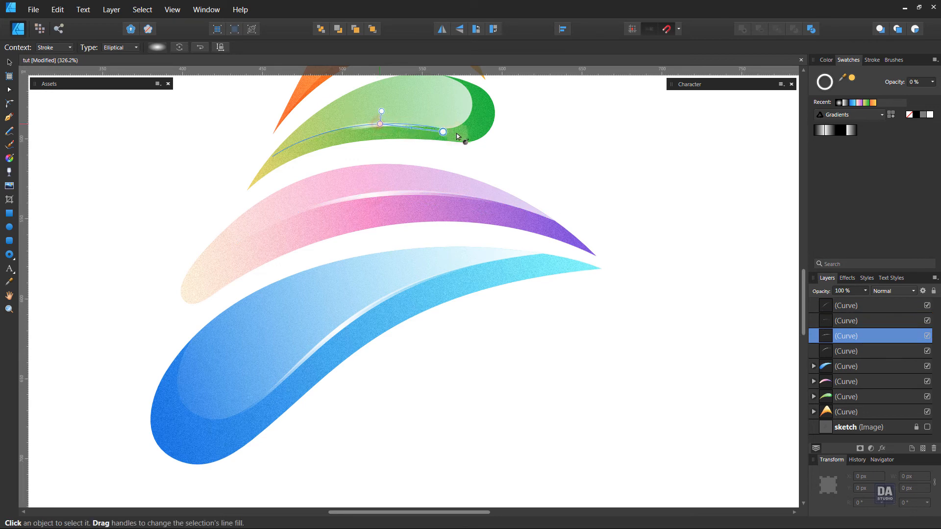
Deselect everything and examine the highlight lines on all four tiers, both from afar and up close.
left_click(11, 63)
left_click(101, 161)
scroll(425, 362, "down", 5)
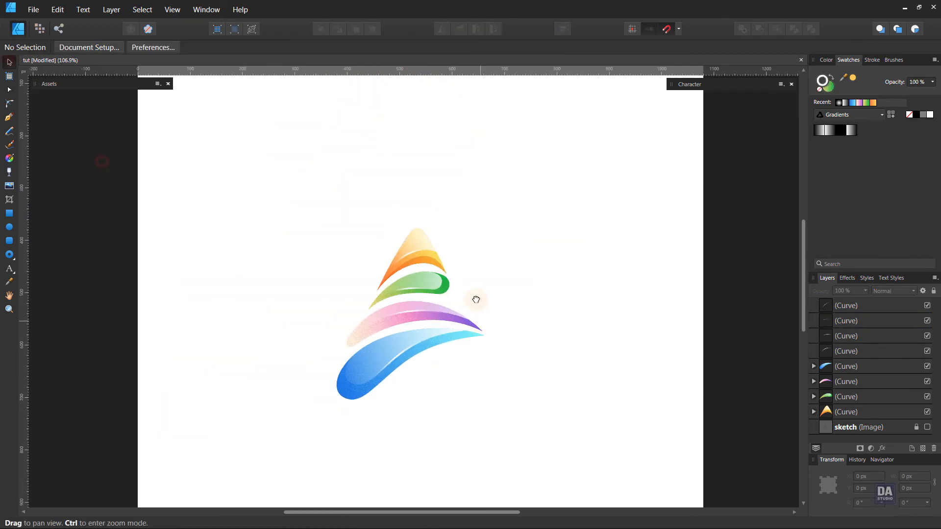
left_click_drag(478, 299, 432, 337)
left_click_drag(315, 308, 422, 319)
left_click_drag(445, 357, 421, 276)
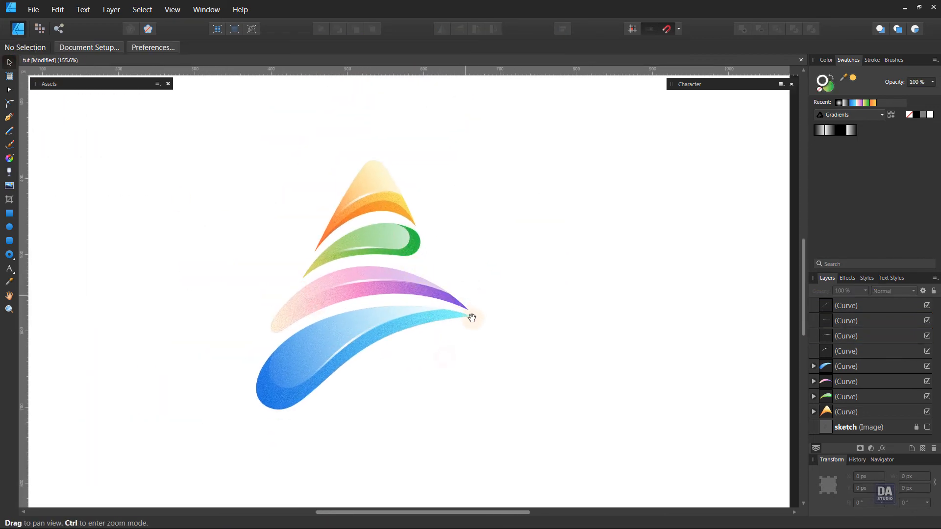
scroll(536, 342, "down", 3)
scroll(412, 273, "up", 5)
left_click(412, 273)
left_click(535, 252)
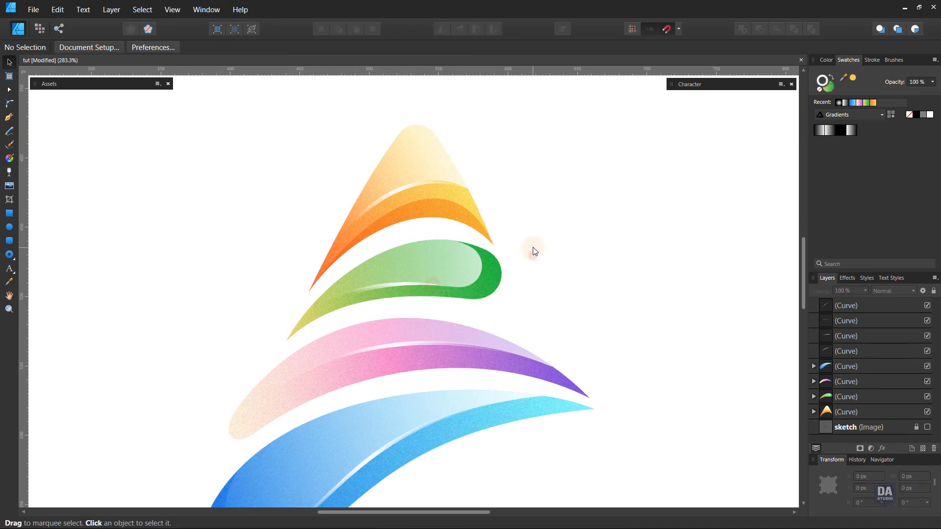
Clip each of the four highlight curves inside its matching tier shape in the layer stack.
left_click(835, 350)
left_click_drag(854, 348, 858, 411)
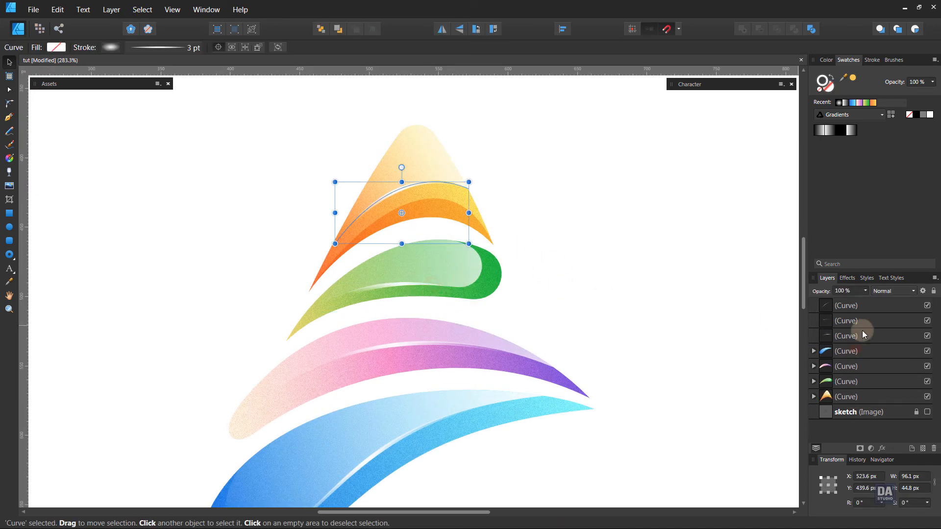
left_click(862, 335)
left_click_drag(862, 337, 858, 382)
mouse_move(866, 321)
left_mouse_down()
mouse_move(870, 351)
mouse_move(858, 324)
left_mouse_up()
left_click(672, 326)
Nudge the green, pink and blue tiers slightly upwards to tighten the gaps between the tree's tiers.
scroll(490, 260, "down", 3)
left_click(454, 273)
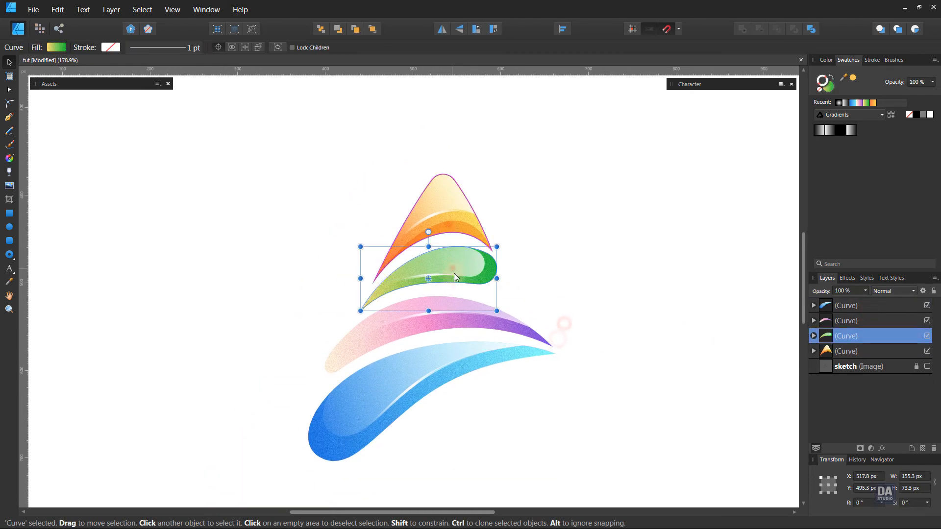
left_click_drag(455, 272, 455, 267)
left_click_drag(447, 311, 446, 302)
left_click_drag(421, 389, 423, 382)
left_click(527, 373)
Select all four tiers of the tree and group them.
scroll(531, 377, "down", 3)
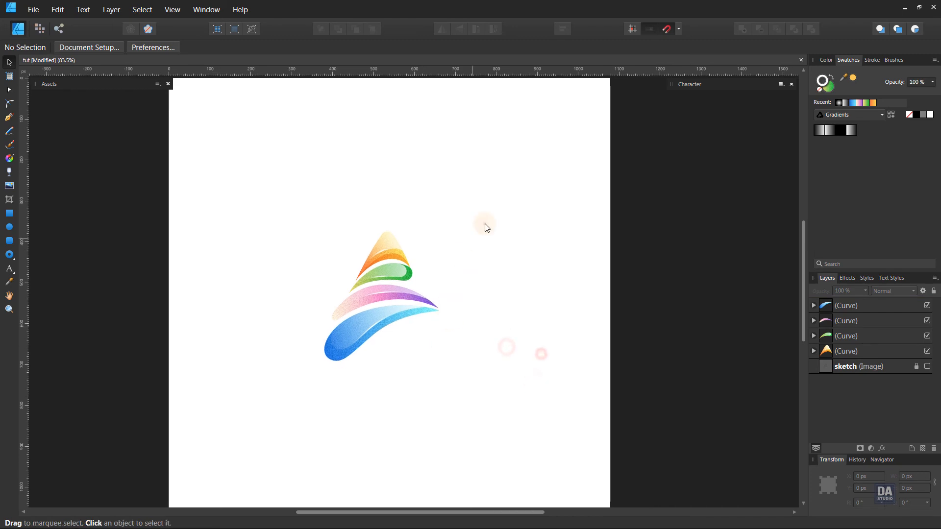
left_click_drag(487, 224, 245, 422)
right_click(794, 316)
left_click(816, 191)
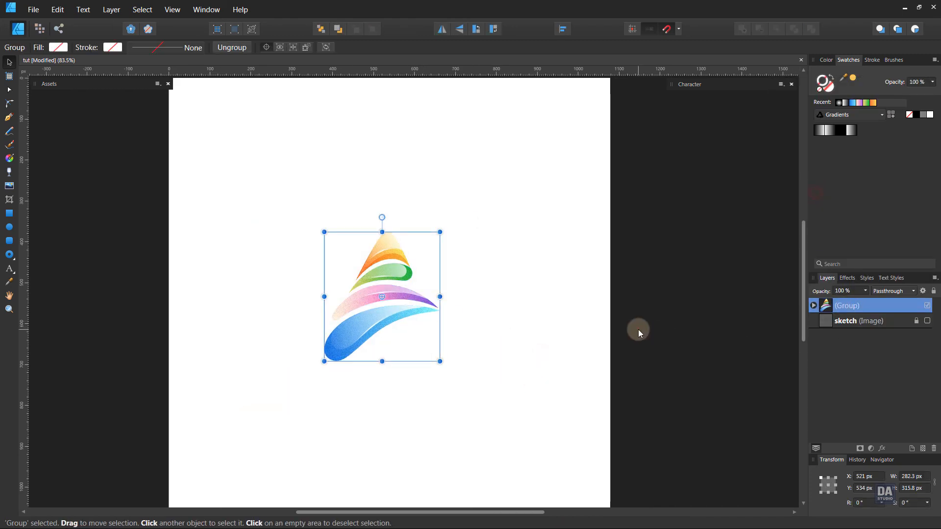
Centre the tree group horizontally and vertically on the page.
left_click(638, 329)
scroll(486, 316, "down", 1)
scroll(495, 294, "up", 1)
key("ctrl+a")
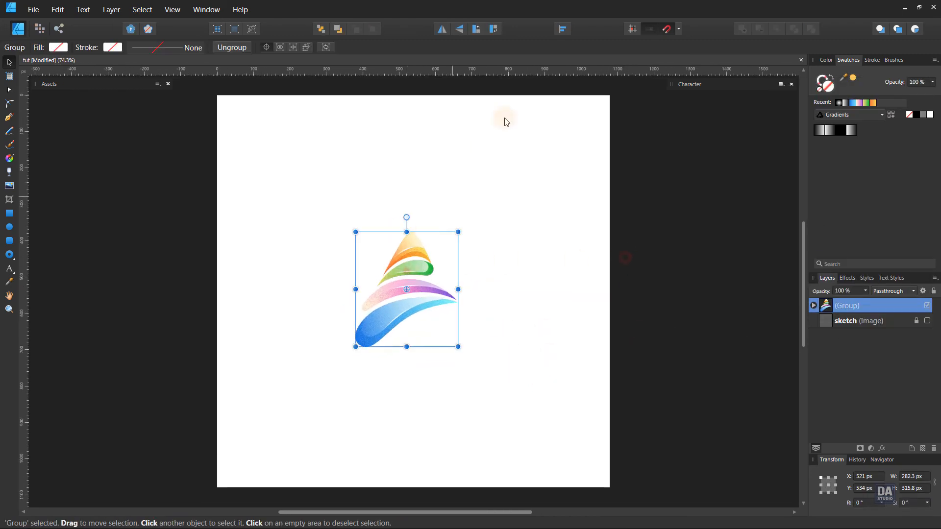
left_click(563, 28)
left_click(579, 61)
left_click(582, 109)
left_click(568, 151)
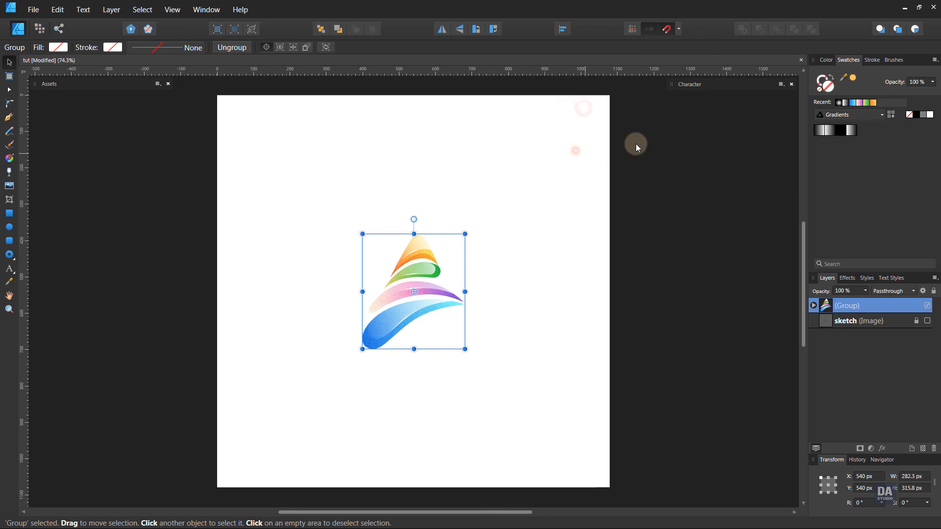
Switch the swatches from Gradients to the Custom Palette.
left_click(845, 116)
left_click(824, 162)
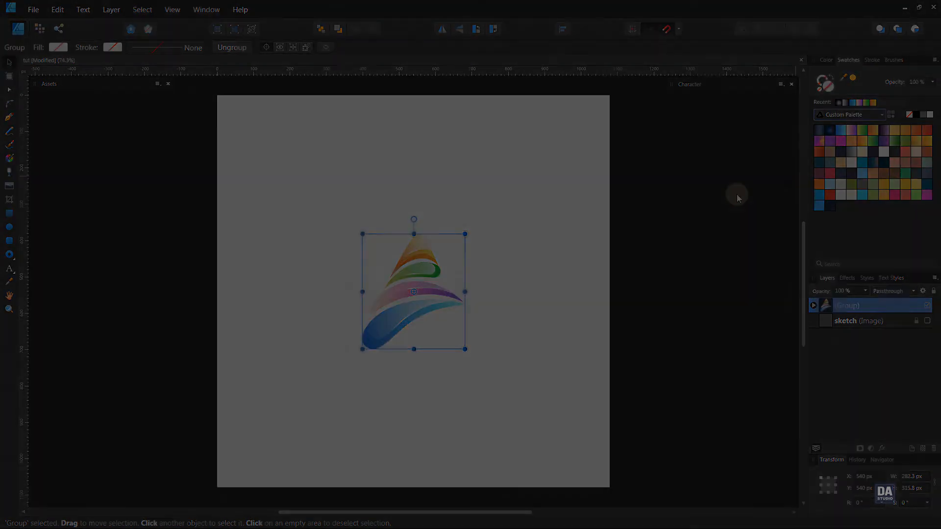